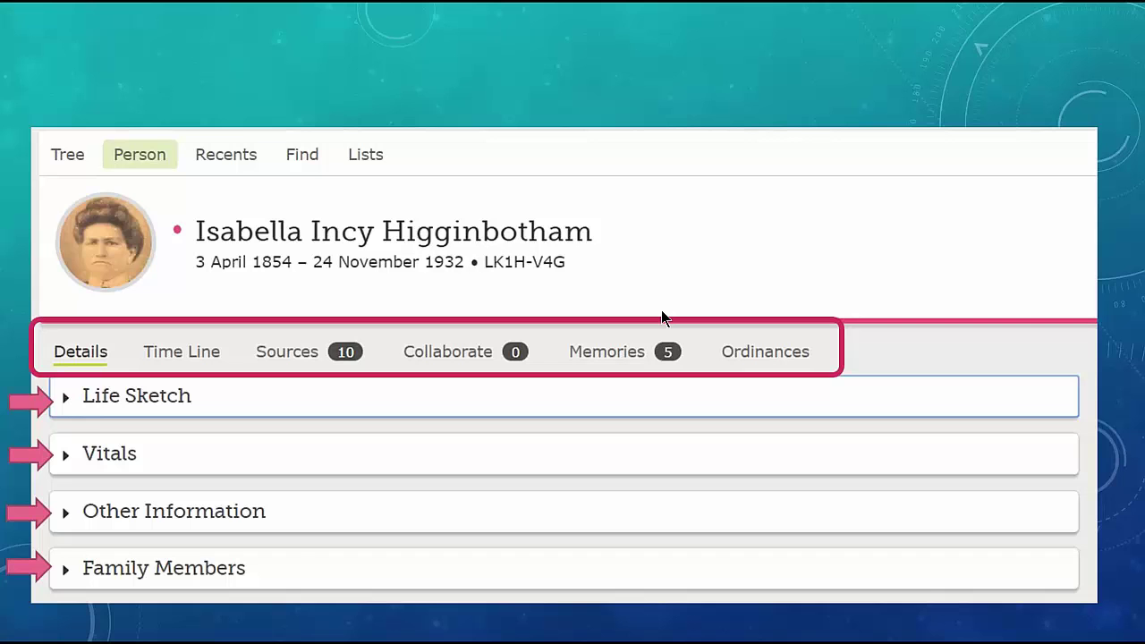
left_click(662, 317)
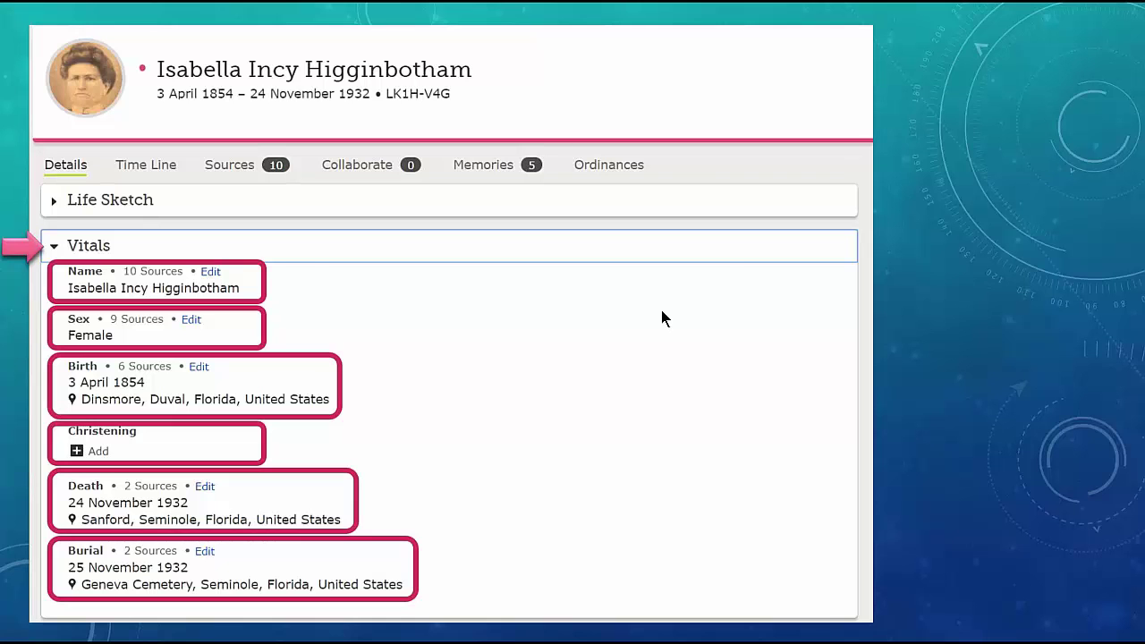
left_click(662, 318)
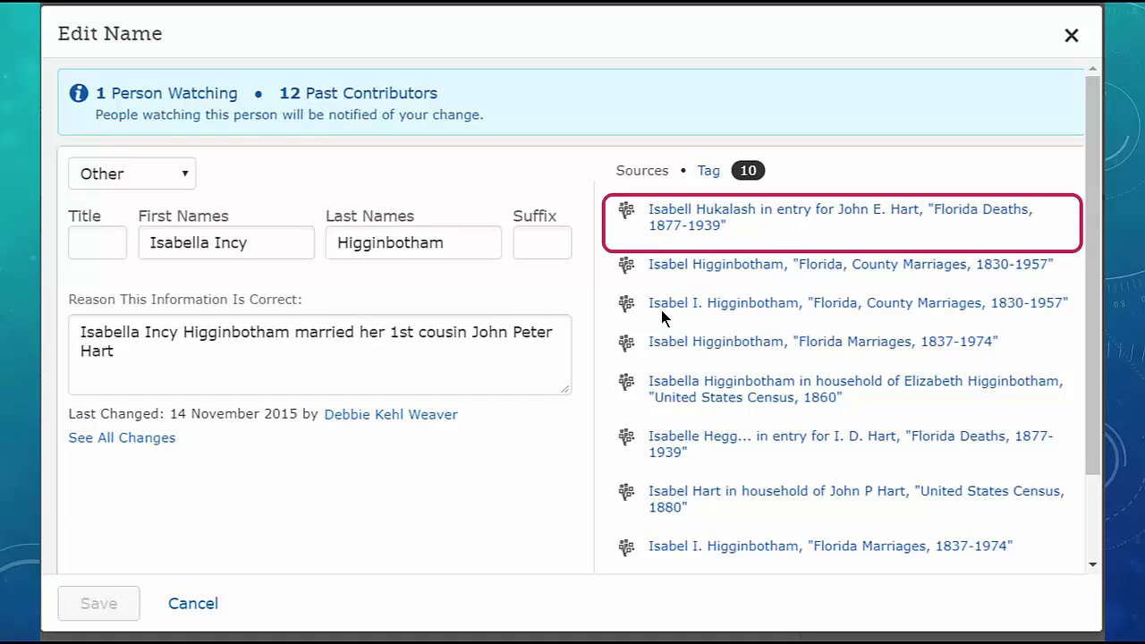
left_click(661, 309)
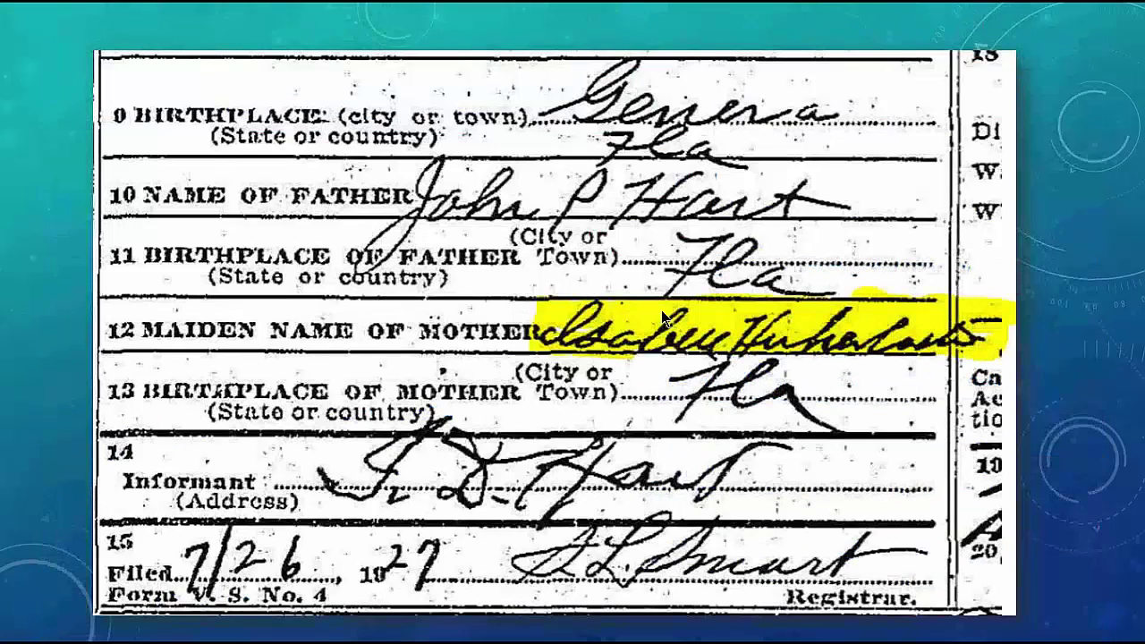
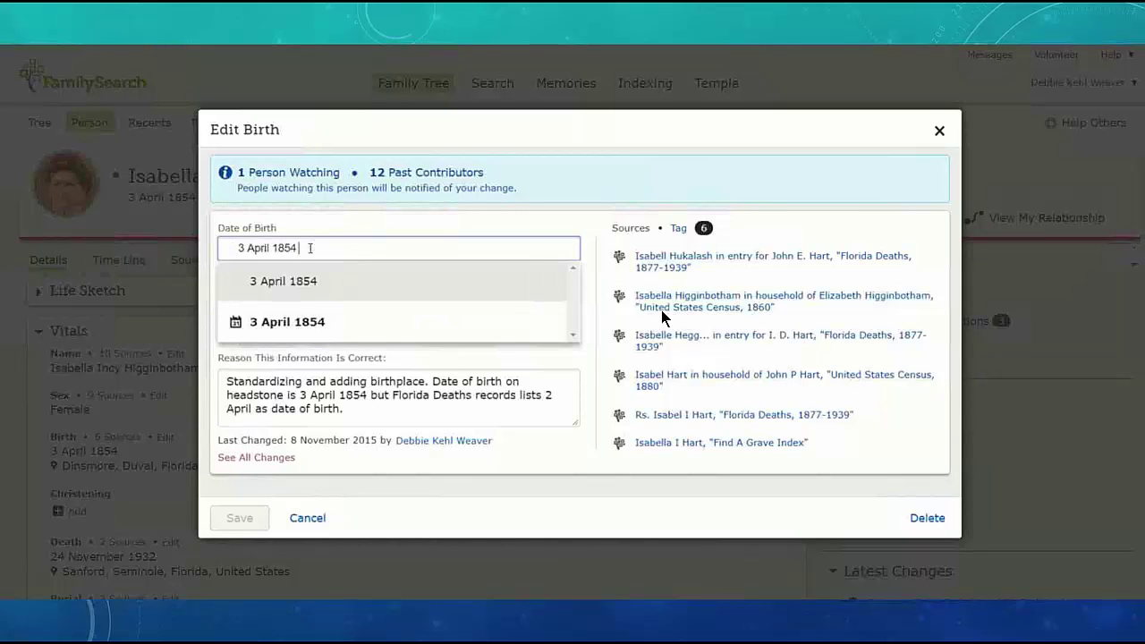
Try out the standardized birth date and the standardized birthplace Dinsmore, Duval, Florida, United States, and discard the birth edit.
left_click(306, 323)
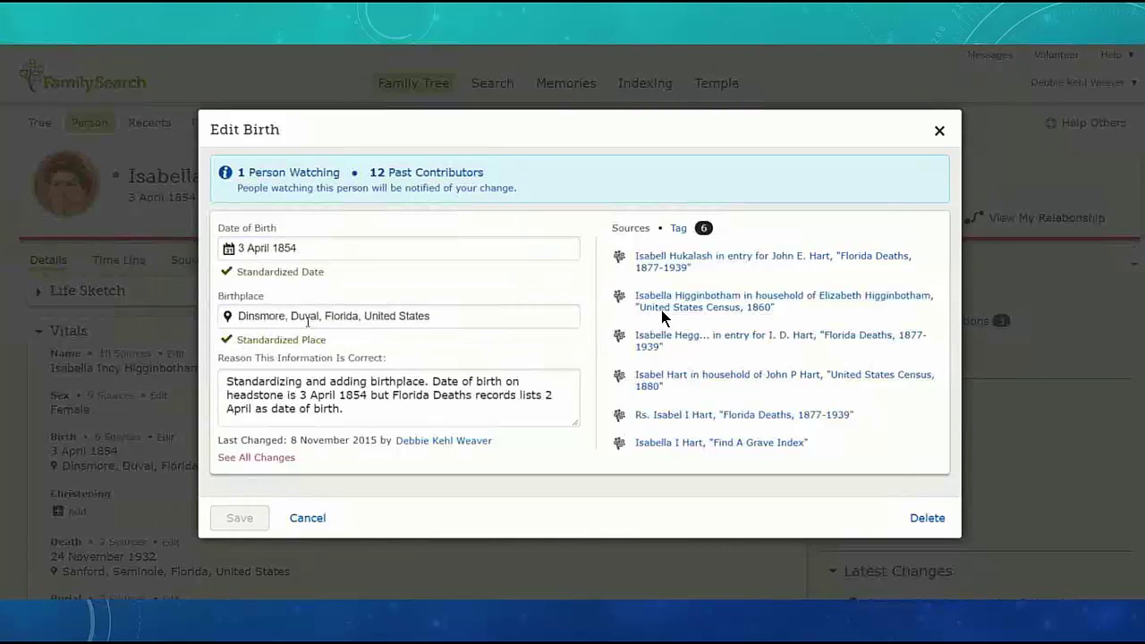
left_click(438, 318)
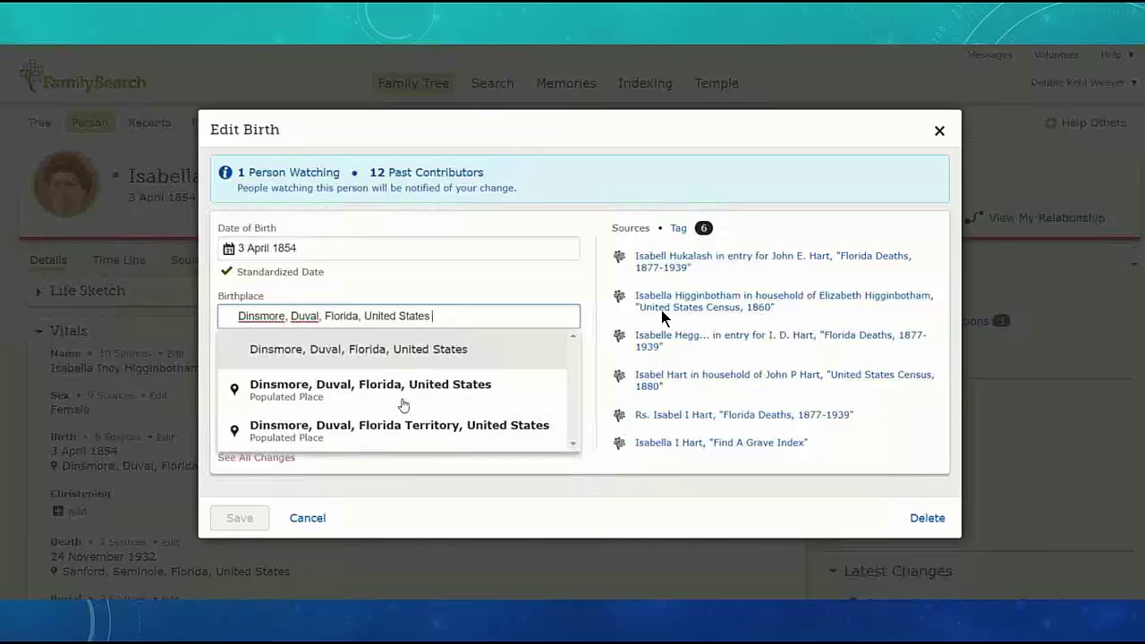
left_click(328, 393)
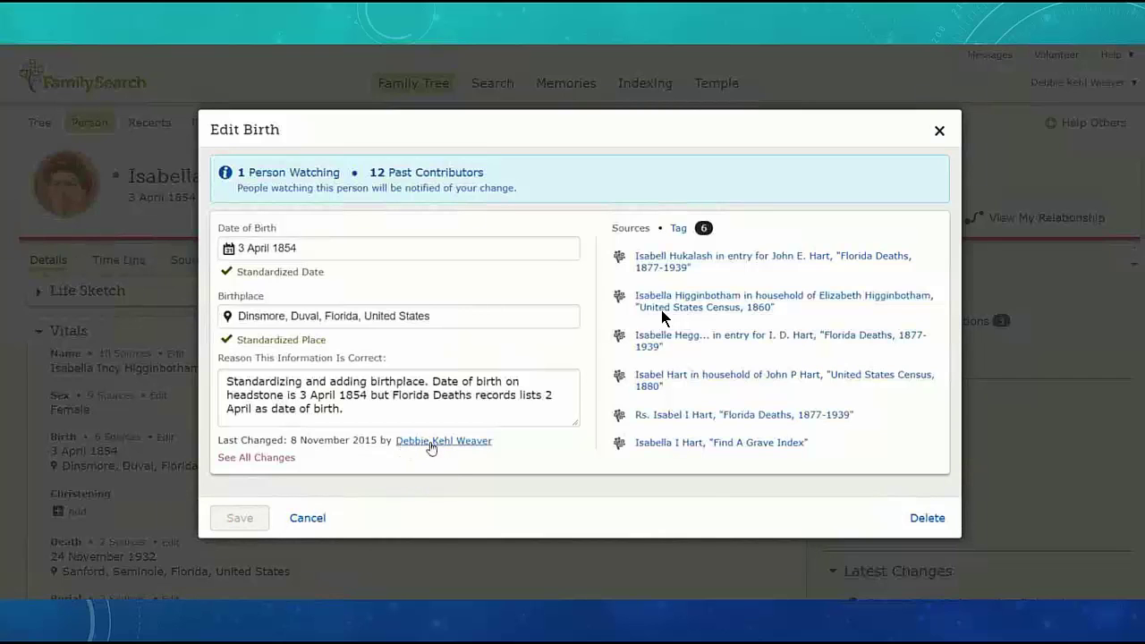
left_click(317, 520)
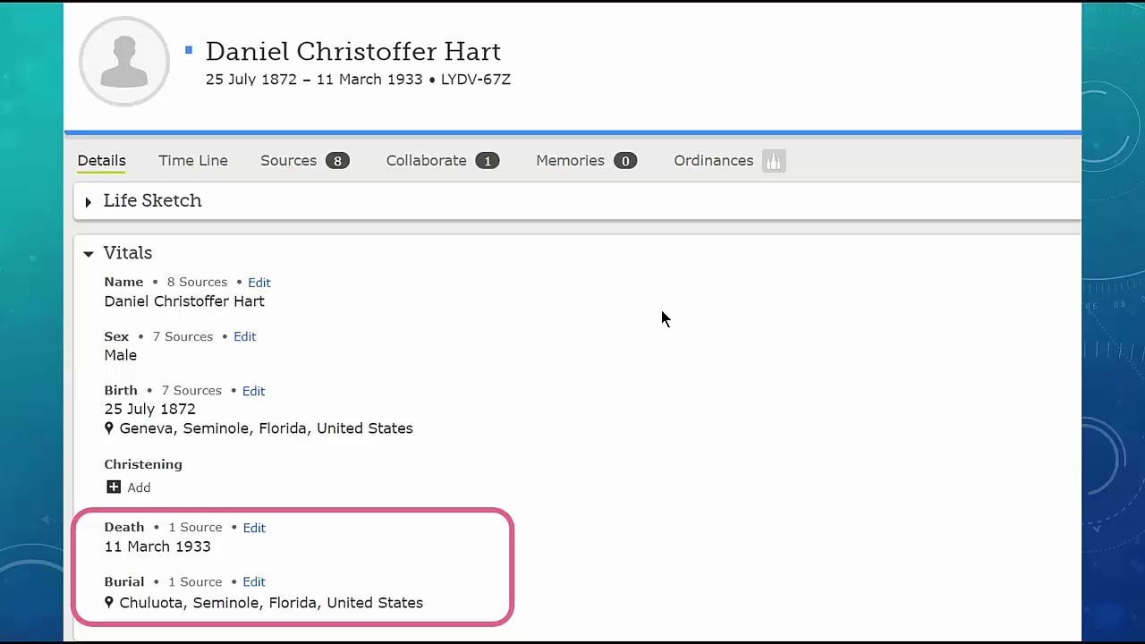
left_click(662, 318)
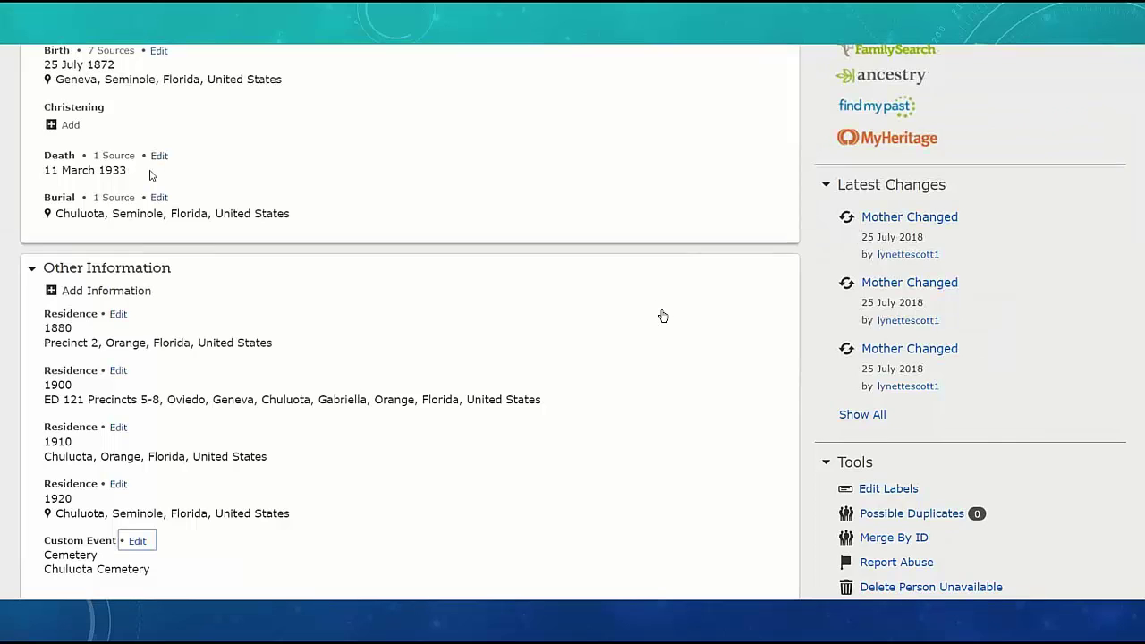
Set the place of burial to the standardized place Chuluota Cemetery, Chuluota, Seminole, Florida, United States.
left_click(158, 198)
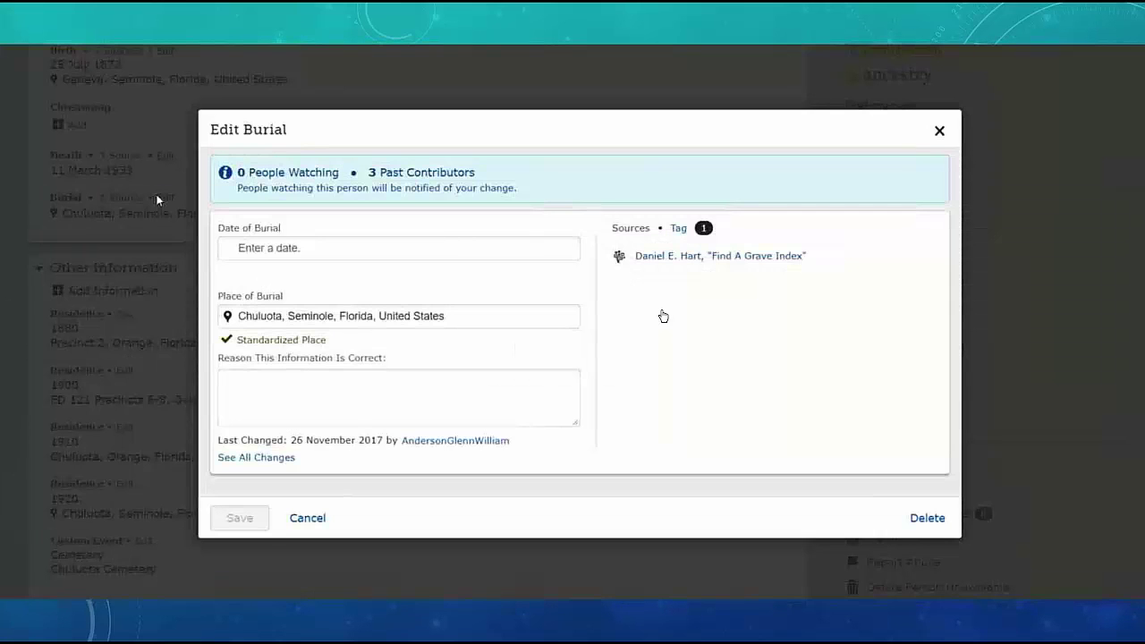
left_click(281, 315)
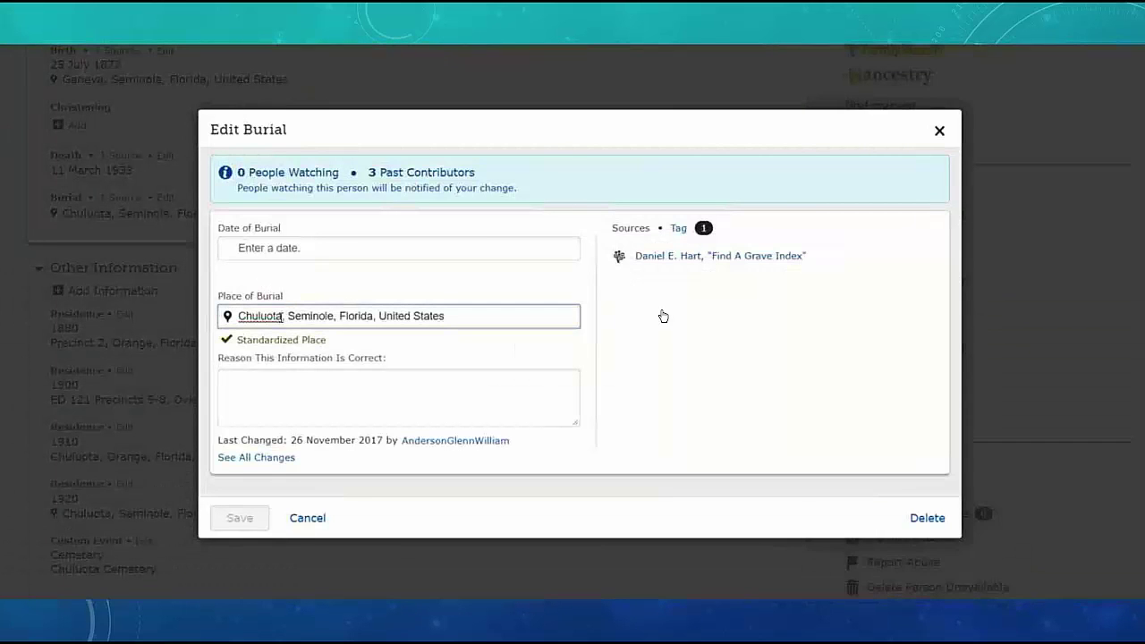
type("Ceme")
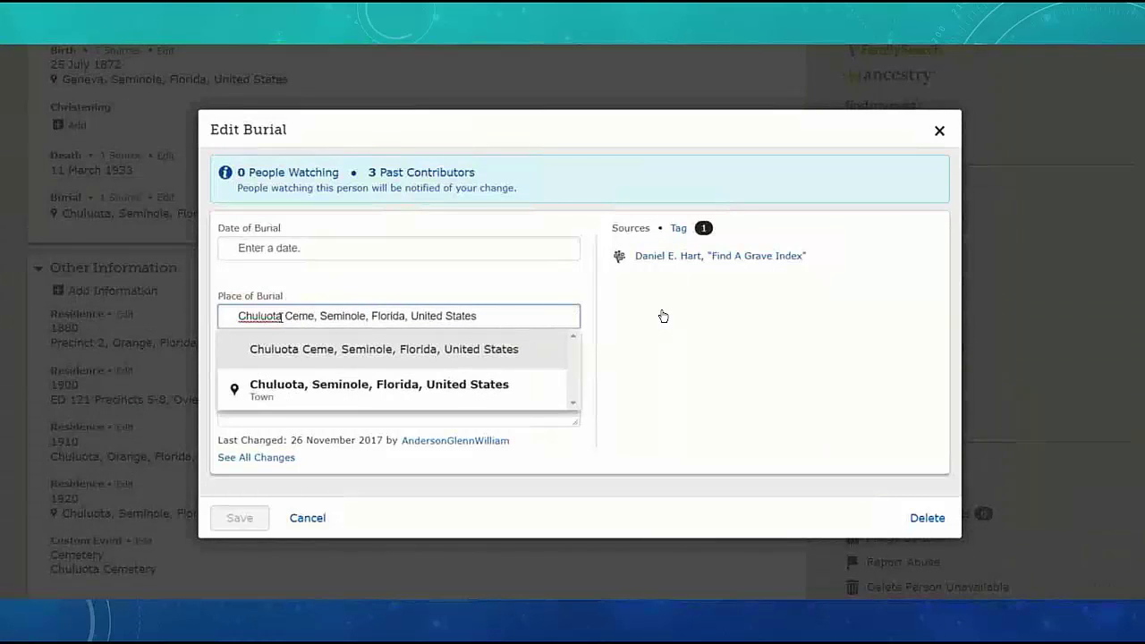
key("BackSpace")
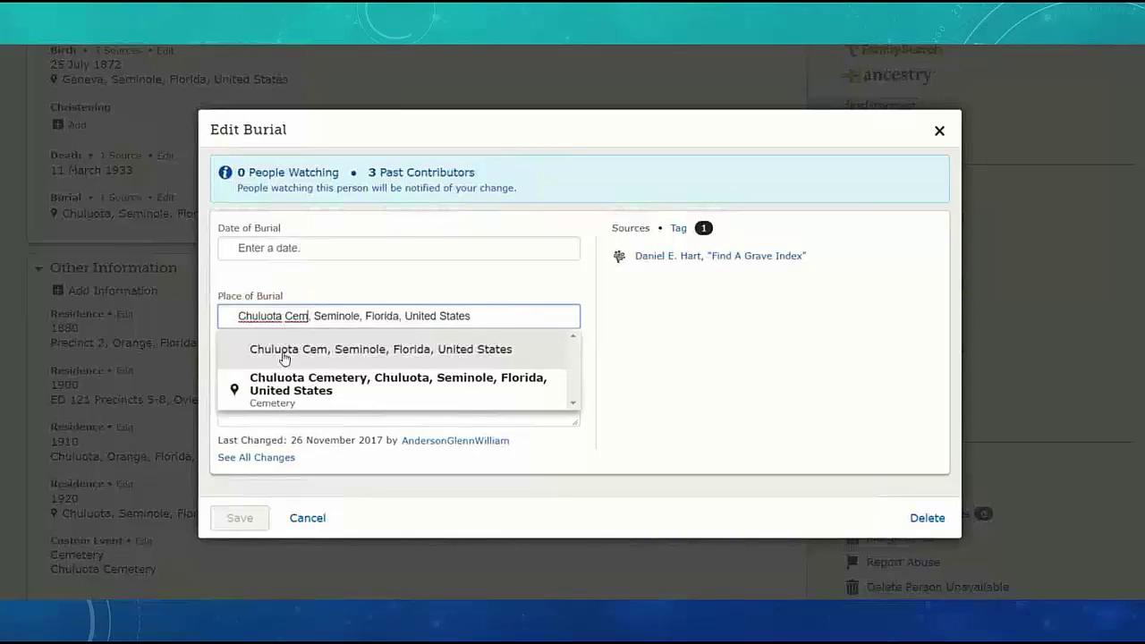
left_click(320, 394)
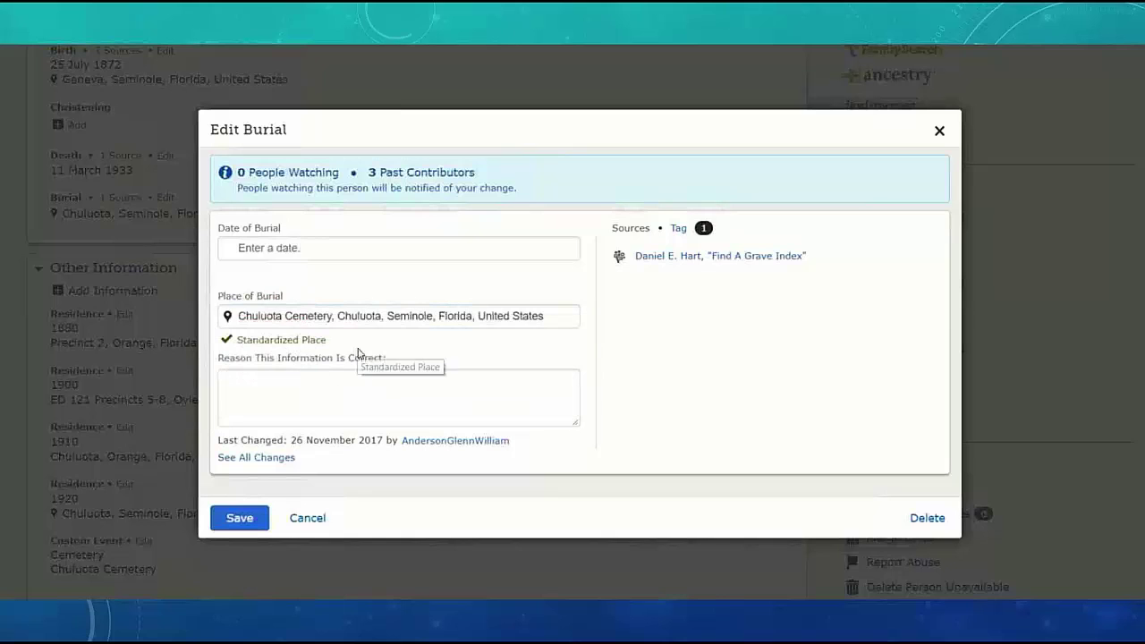
Give the reason "Adding cemetery name to burial location." and save the burial change.
left_click(296, 378)
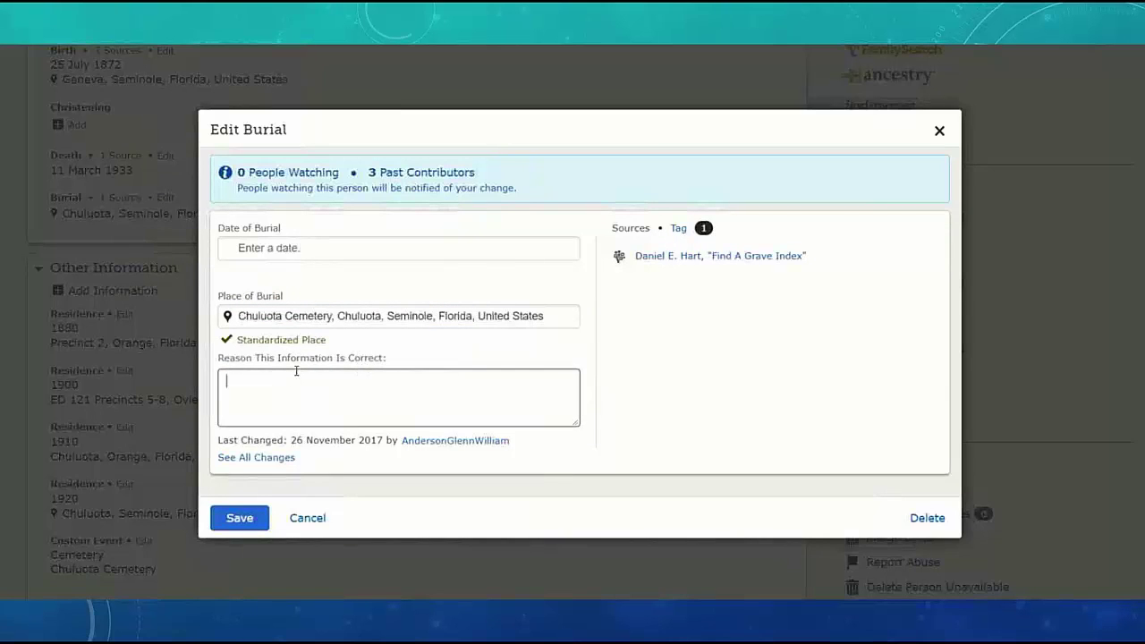
type("Adding cemetery")
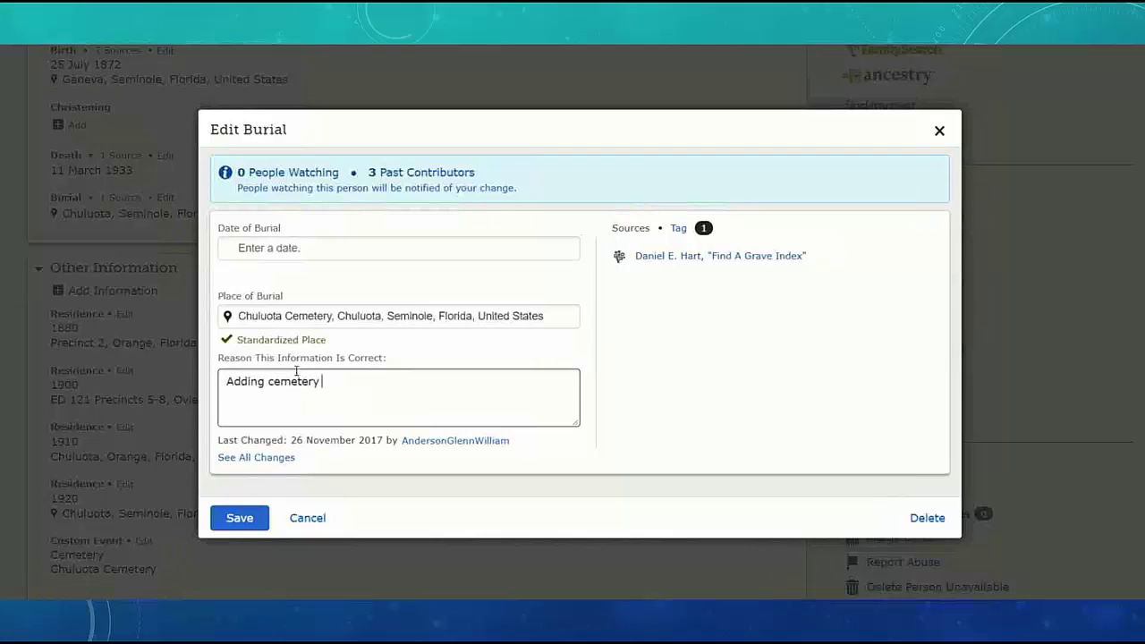
type(" name to burial location.")
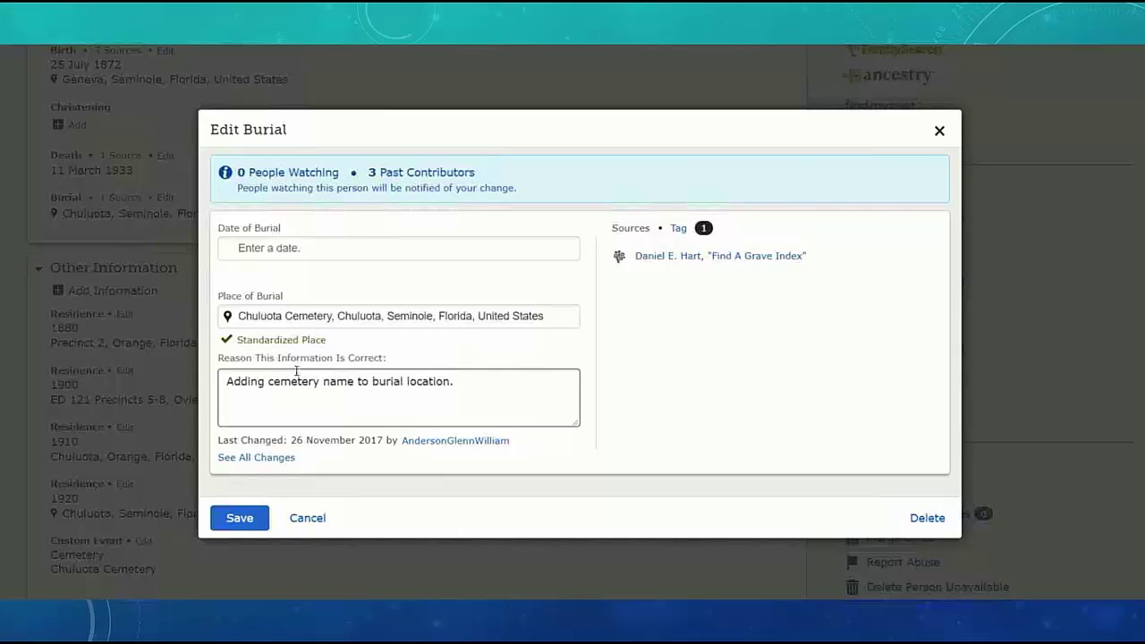
left_click(240, 519)
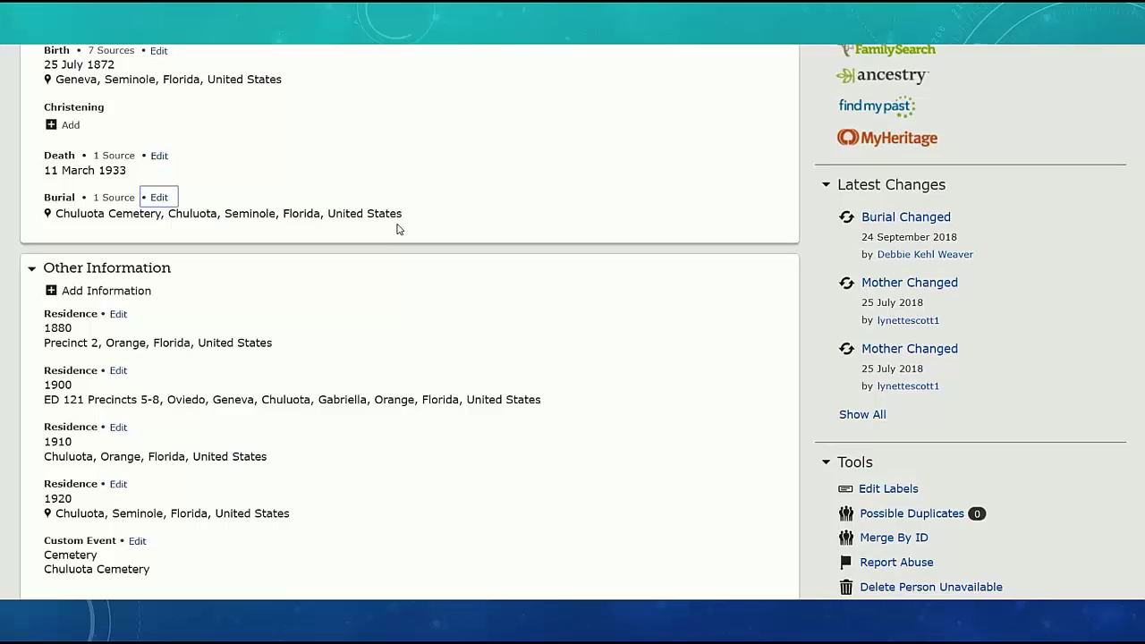
Open the person's Time Line and check its event display options and map toggle.
scroll(398, 229, "up", 4)
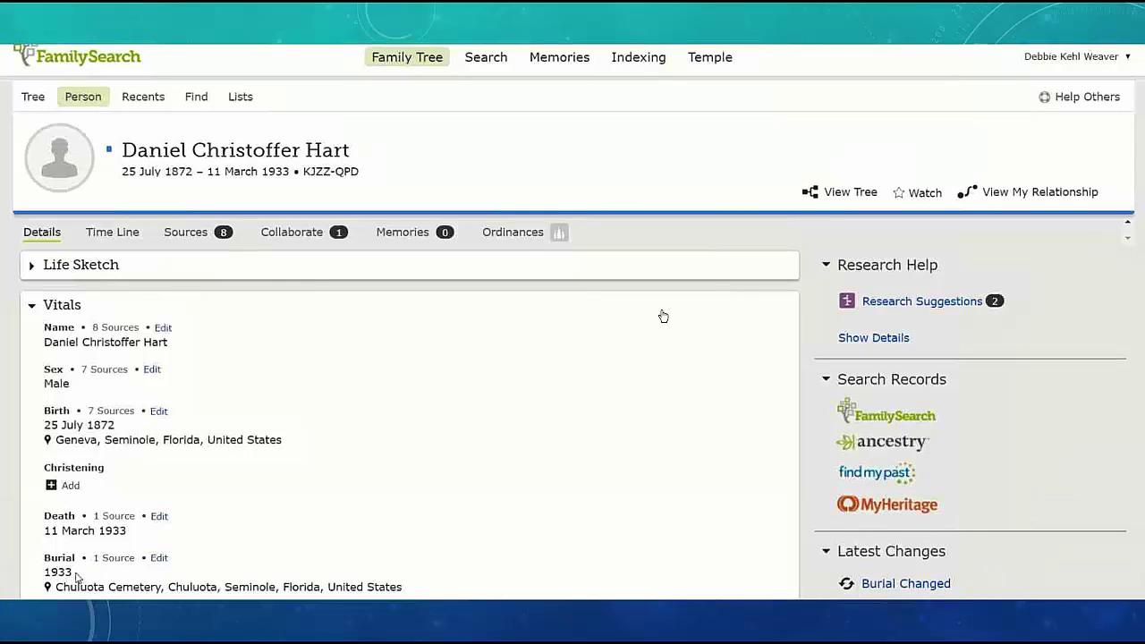
left_click(121, 237)
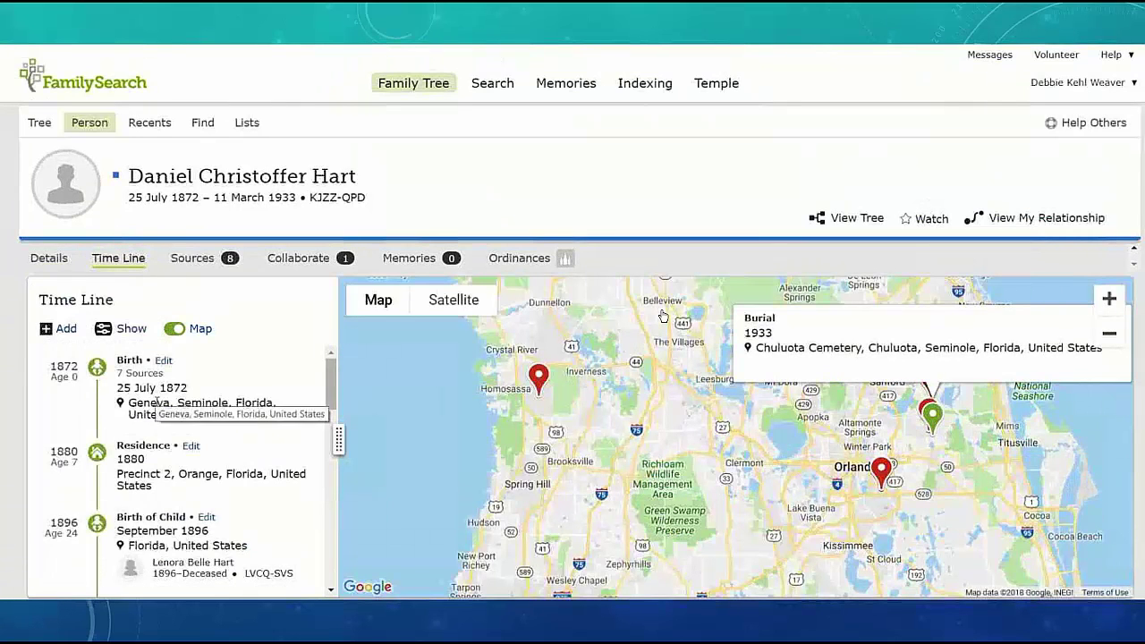
left_click(130, 328)
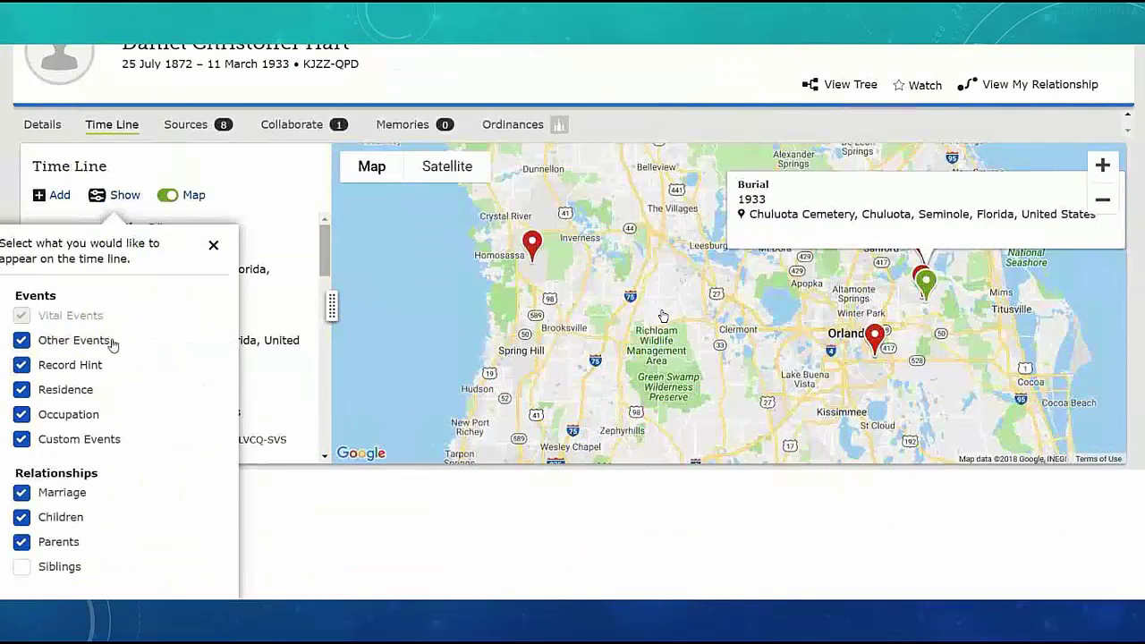
left_click(213, 247)
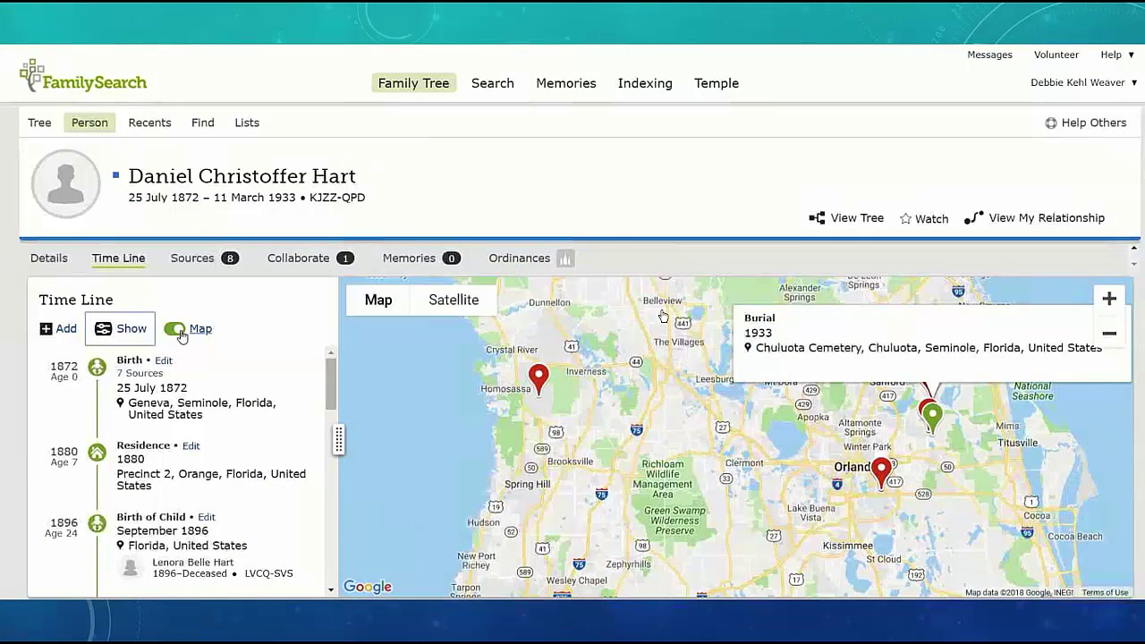
left_click(182, 197)
left_click(166, 330)
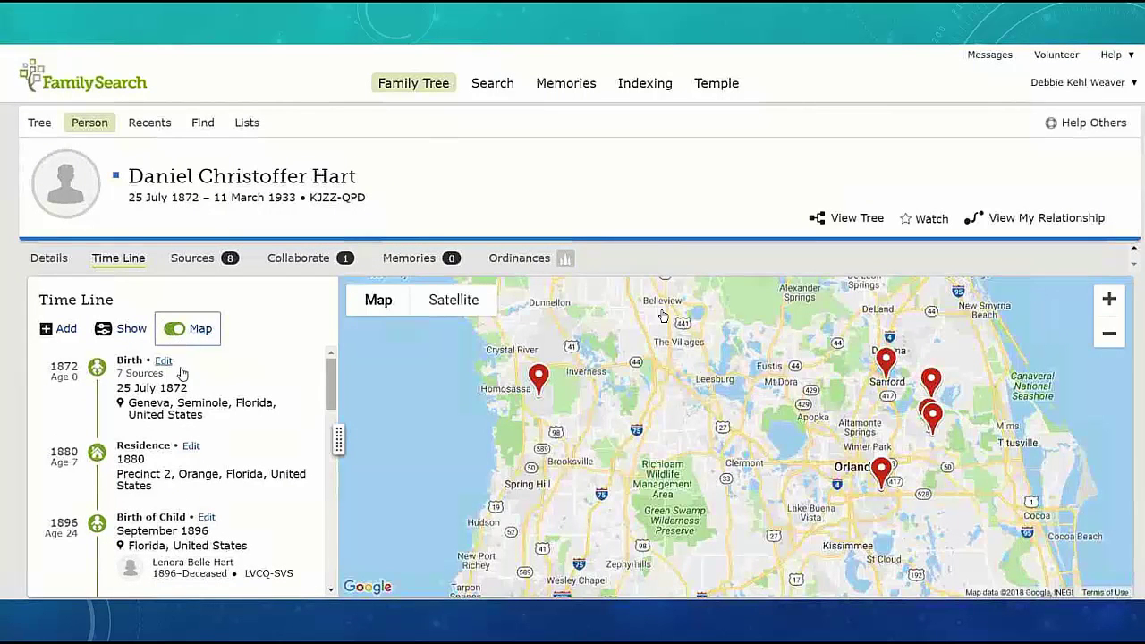
Locate the person's birth, 1880 and 1900 residences, and the first two births of children on the time line map.
left_click(191, 404)
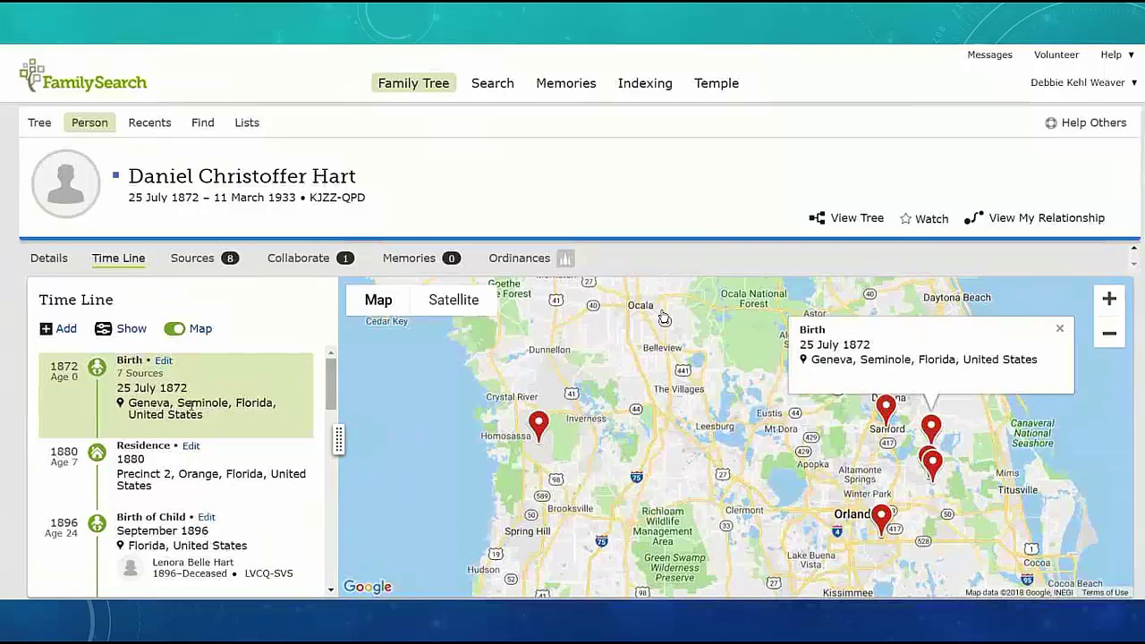
left_click(166, 474)
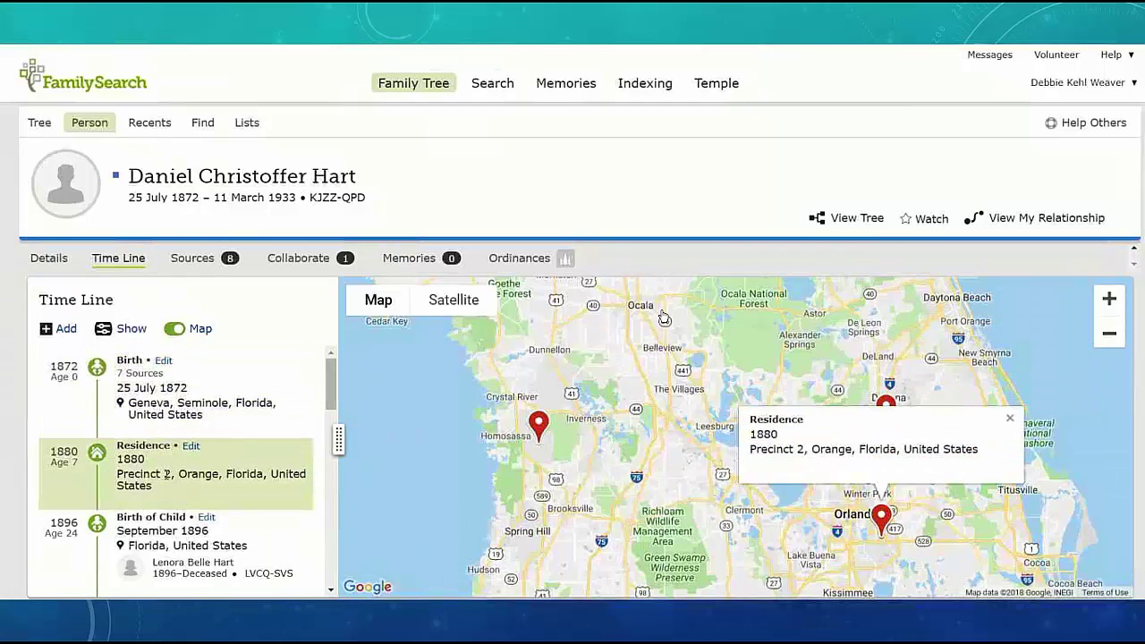
scroll(199, 476, "down", 1)
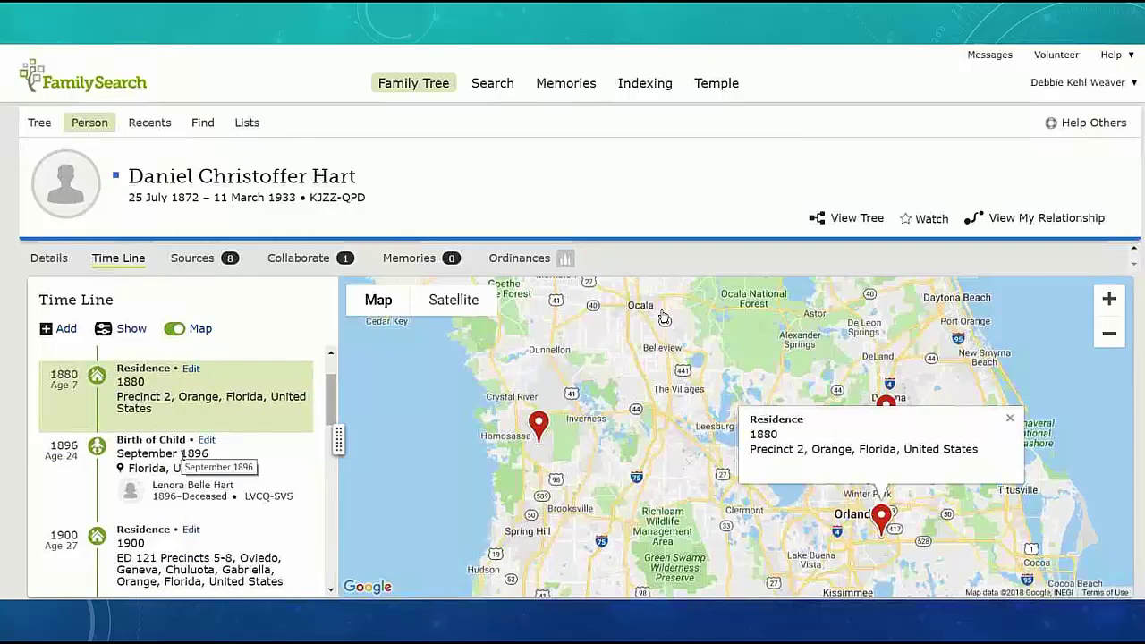
left_click(183, 454)
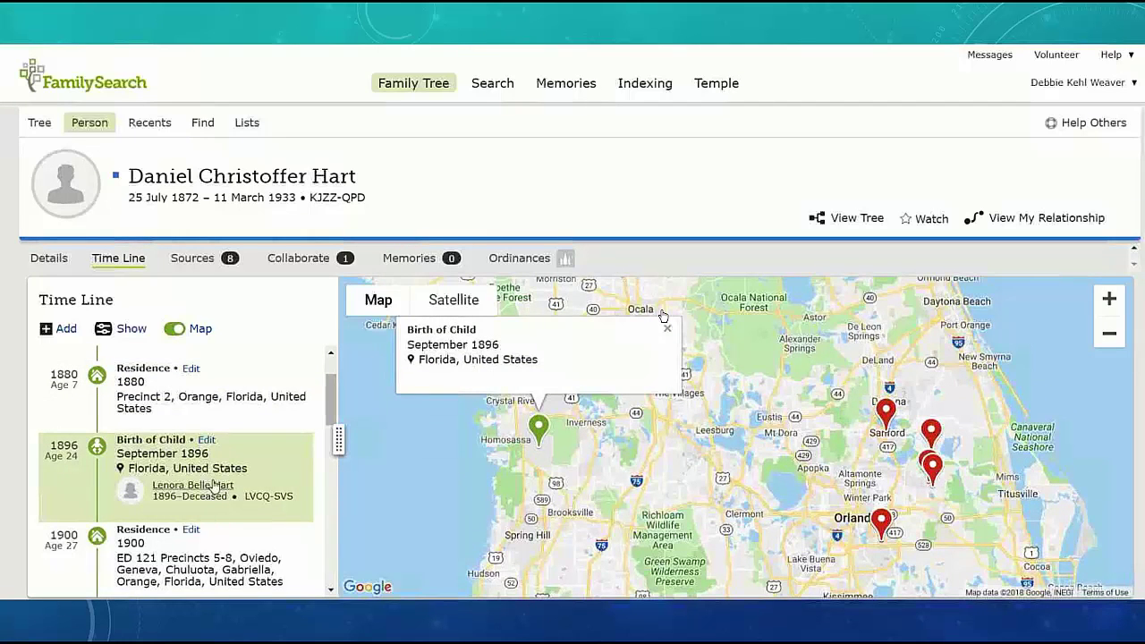
scroll(215, 488, "down", 3)
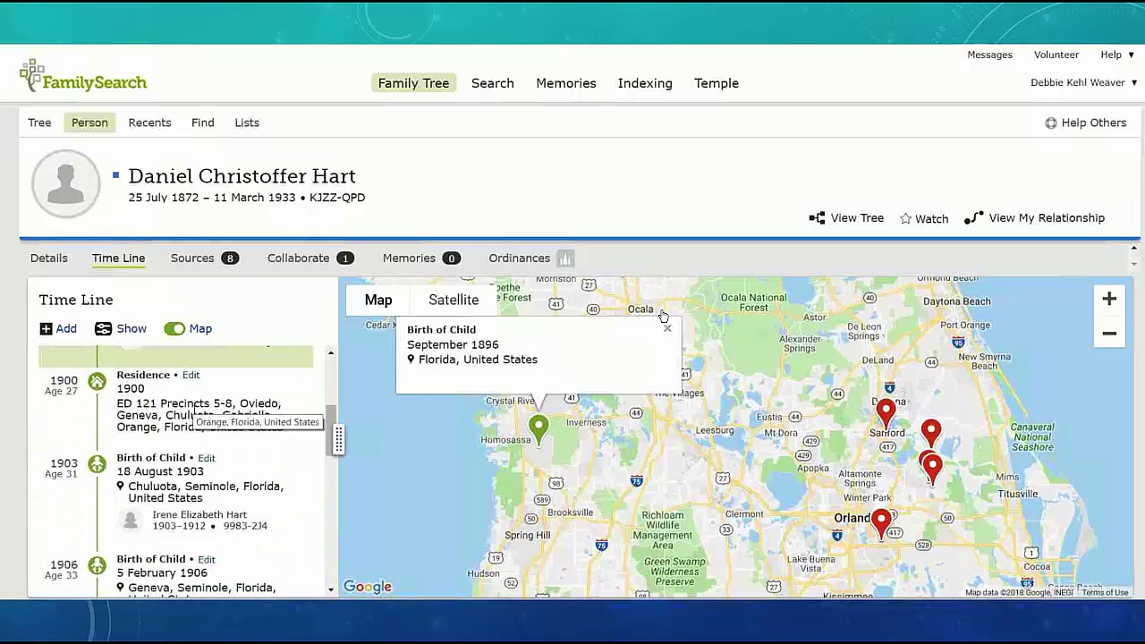
left_click(196, 420)
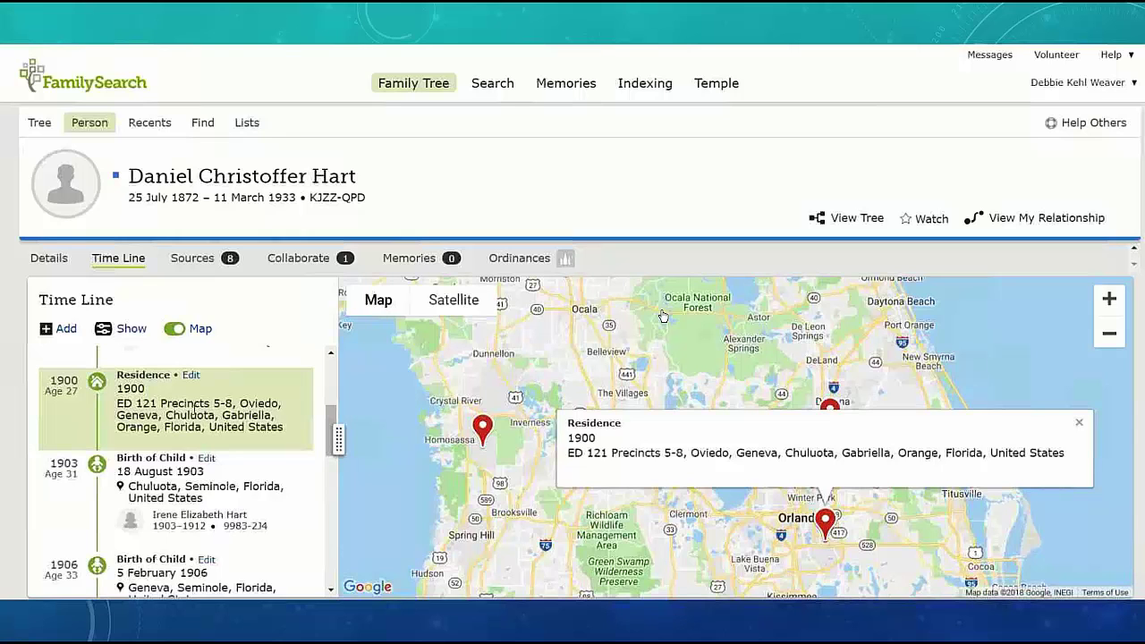
left_click(184, 488)
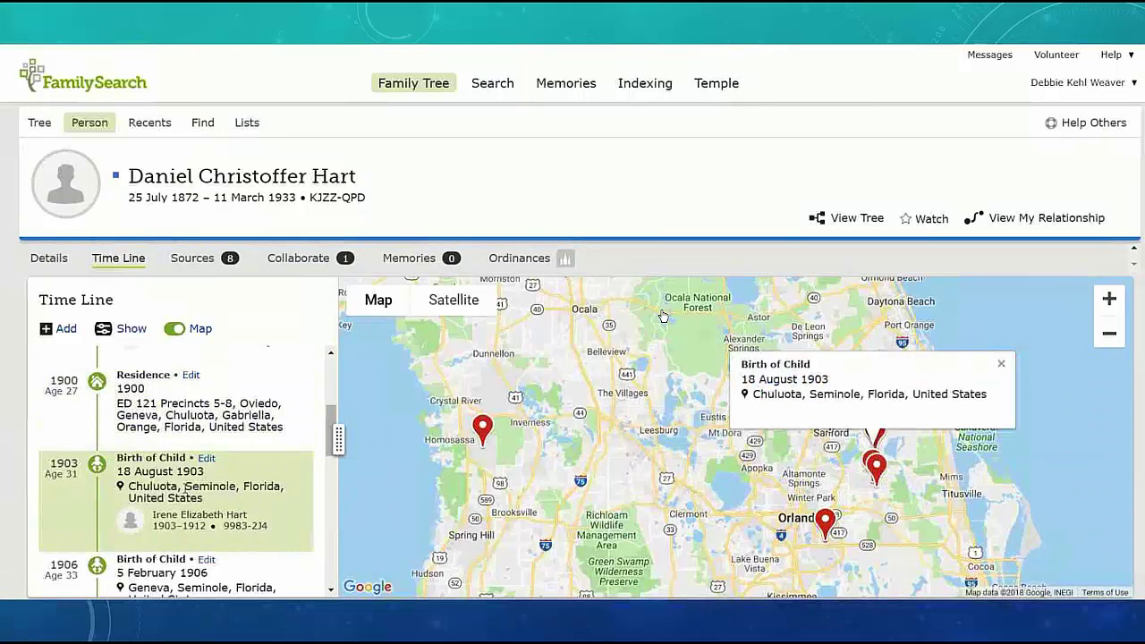
Check the map locations of the third child's birth, the 1910 residence, the mother's death and the person's own death.
scroll(186, 488, "down", 3)
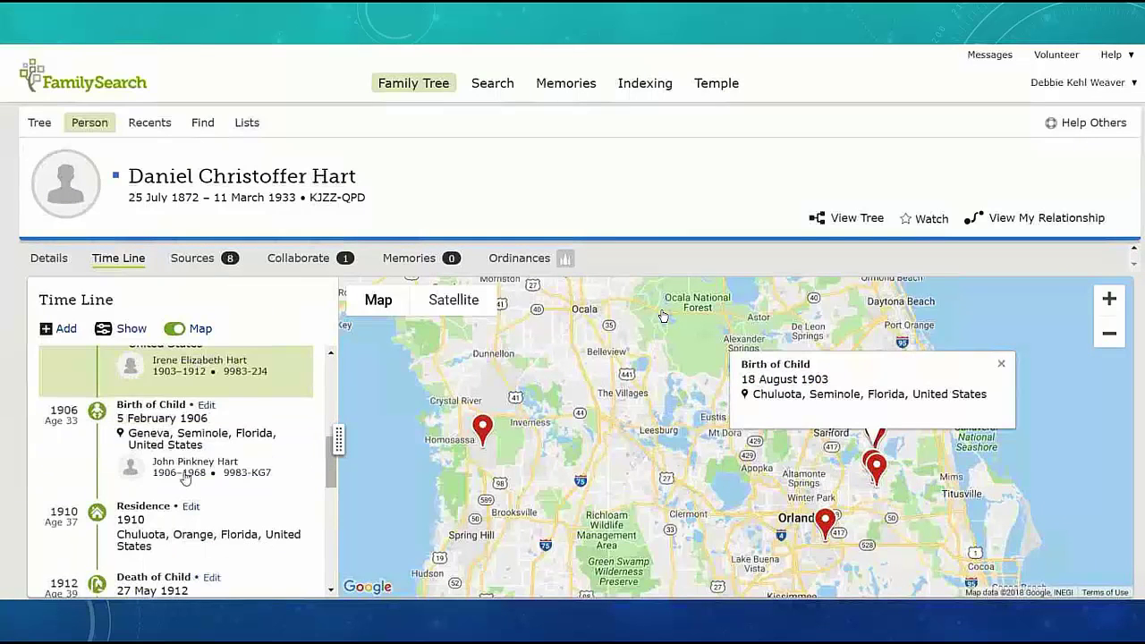
left_click(183, 483)
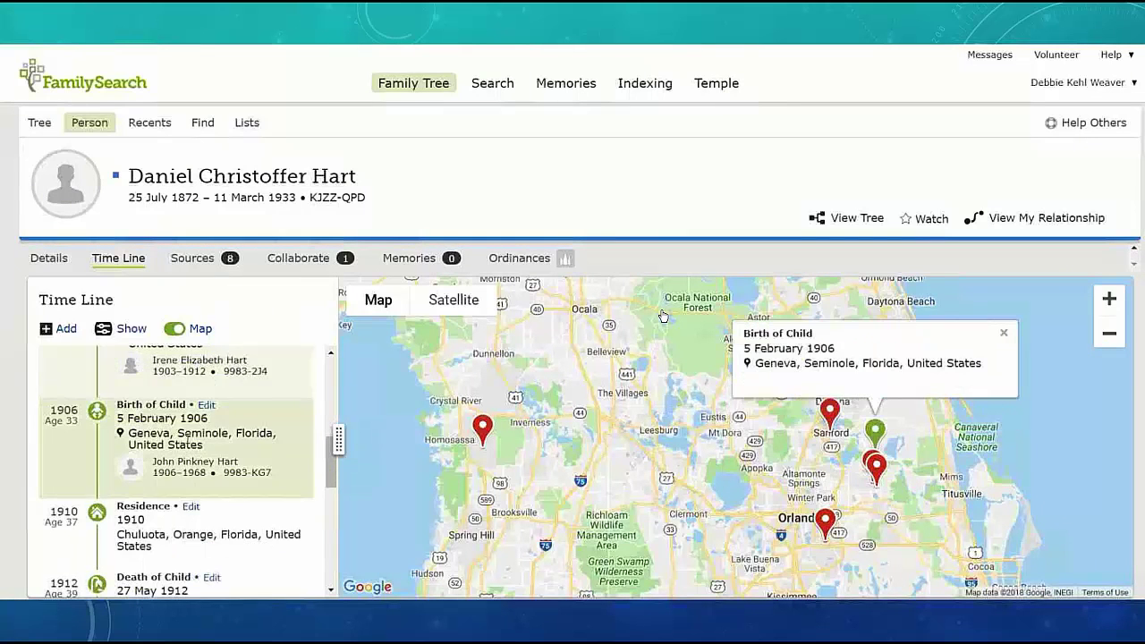
left_click(178, 531)
scroll(161, 438, "down", 4)
scroll(159, 430, "down", 4)
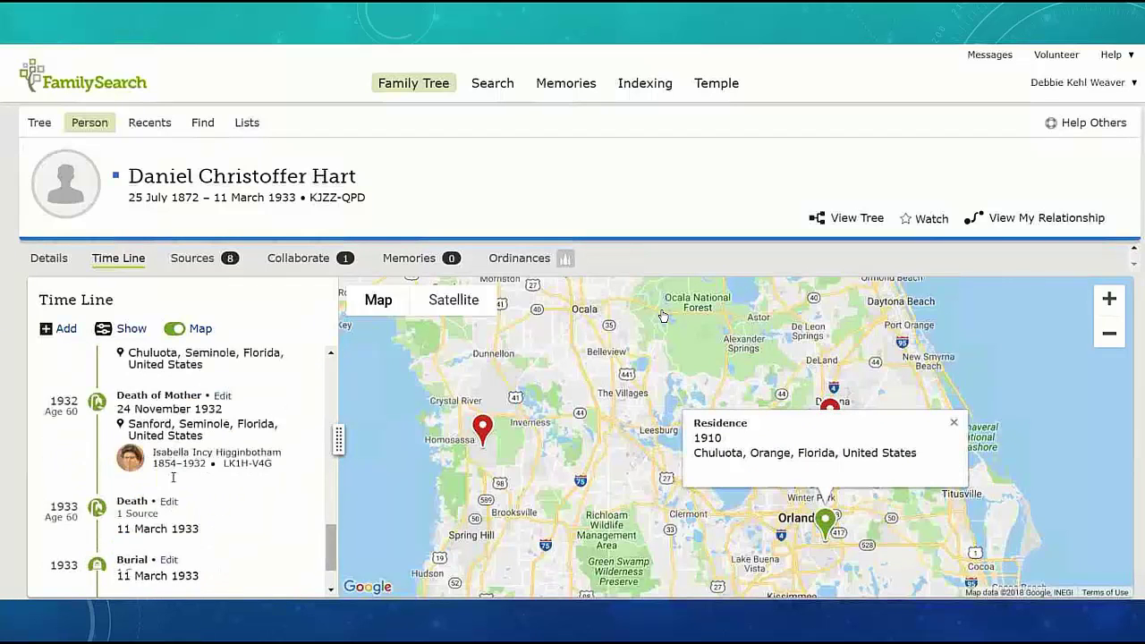
left_click(176, 397)
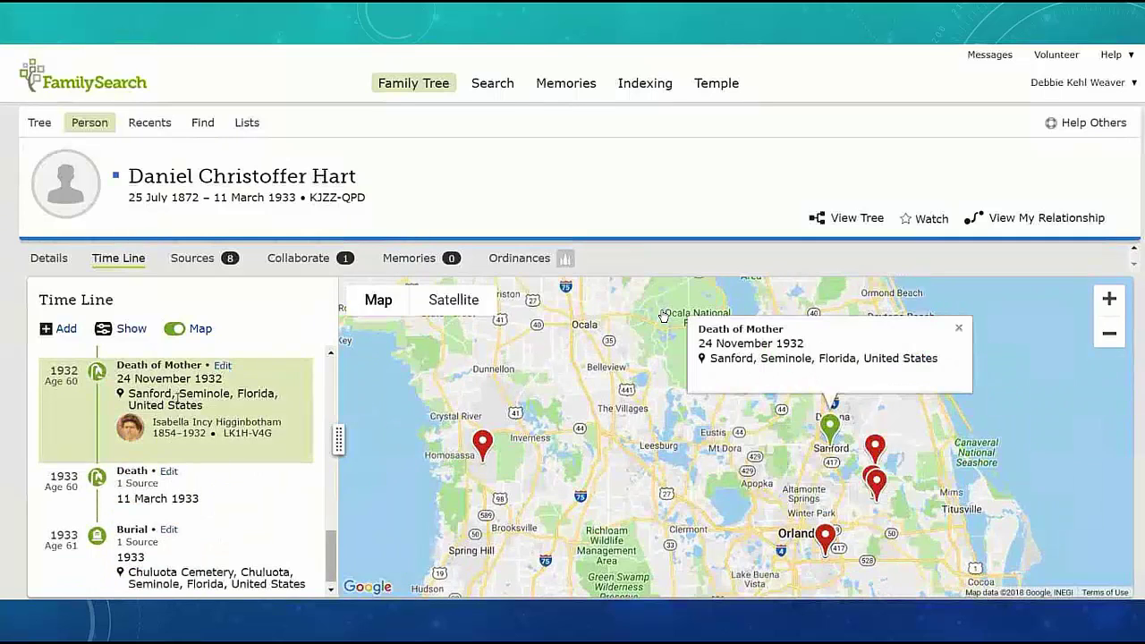
left_click(141, 492)
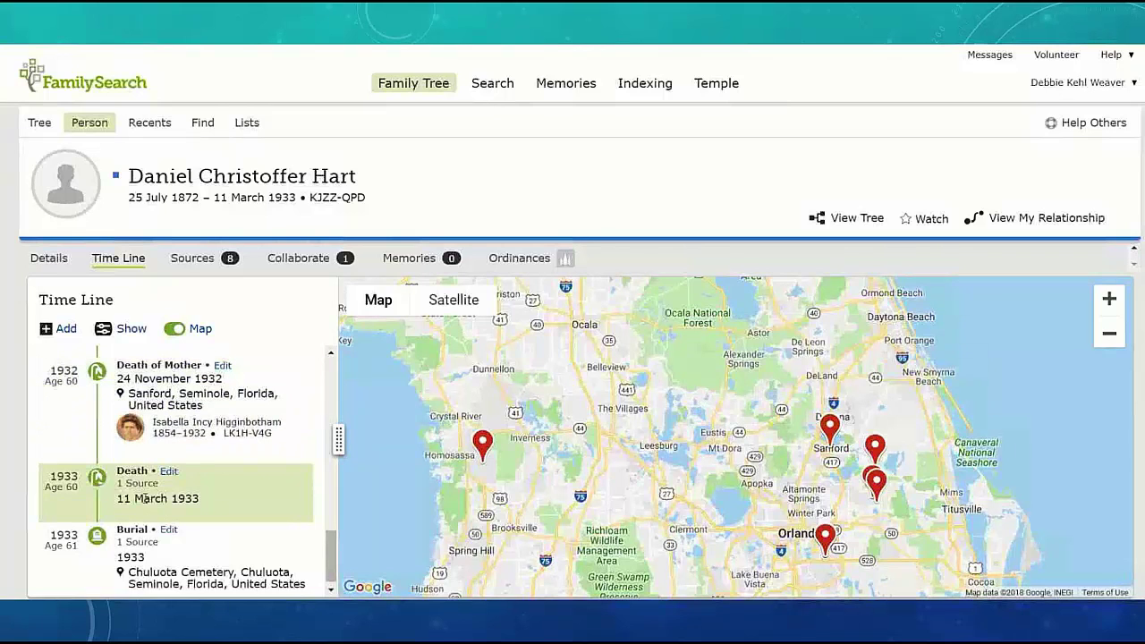
Locate the person's burial at Chuluota Cemetery on the time line map and examine its surroundings at street level.
scroll(138, 537, "down", 1)
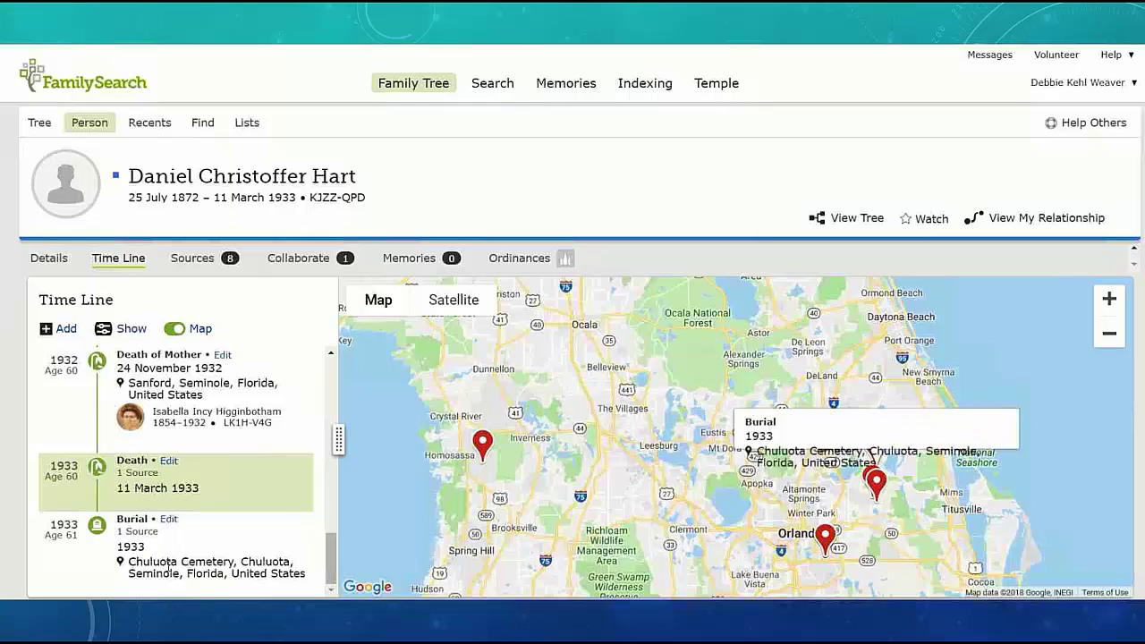
left_click(168, 563)
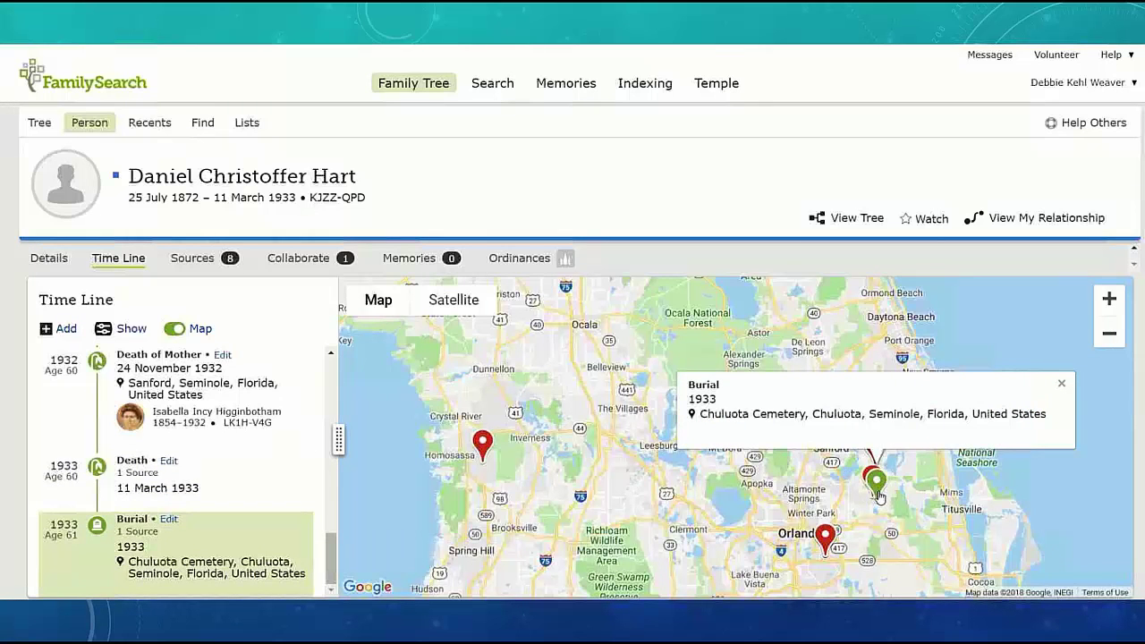
scroll(885, 501, "up", 2)
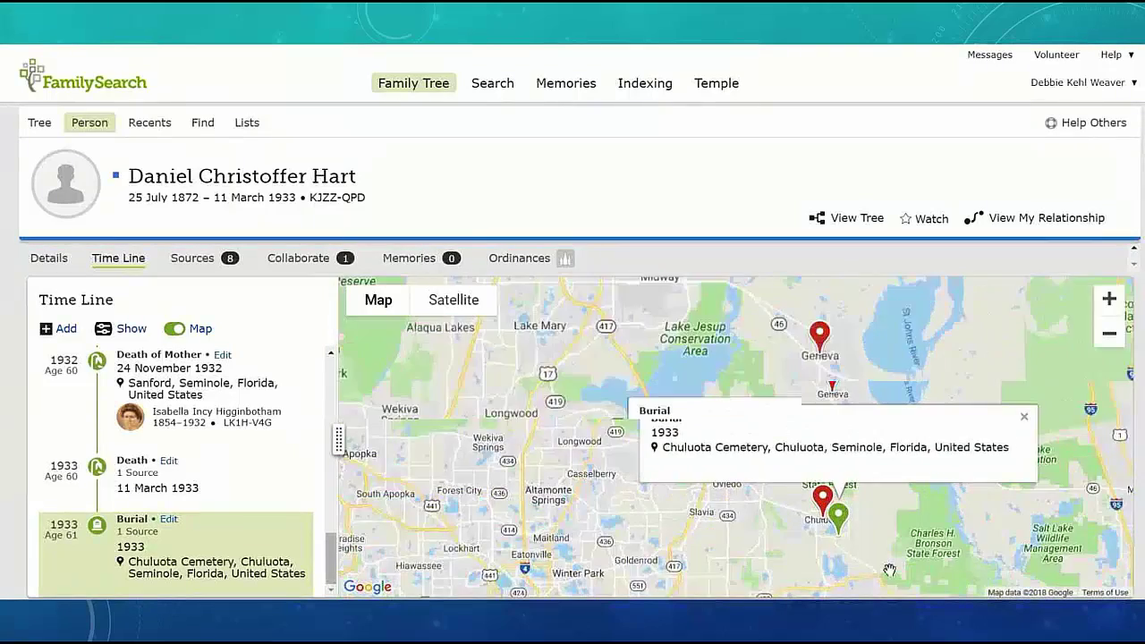
scroll(898, 546, "up", 2)
scroll(680, 486, "up", 3)
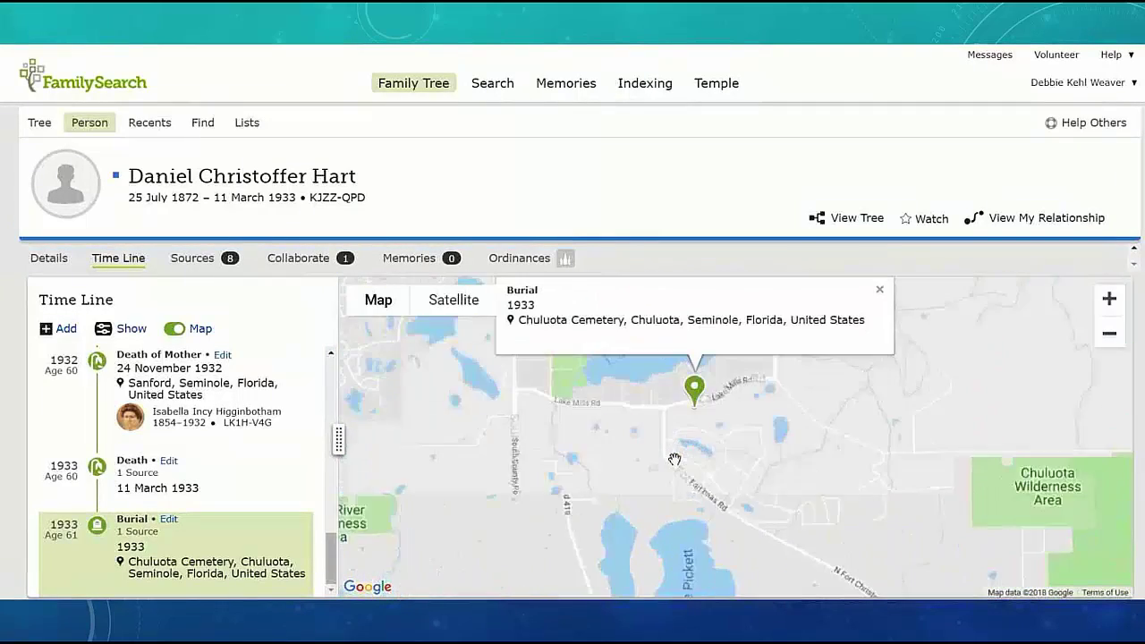
left_click_drag(693, 379, 671, 437)
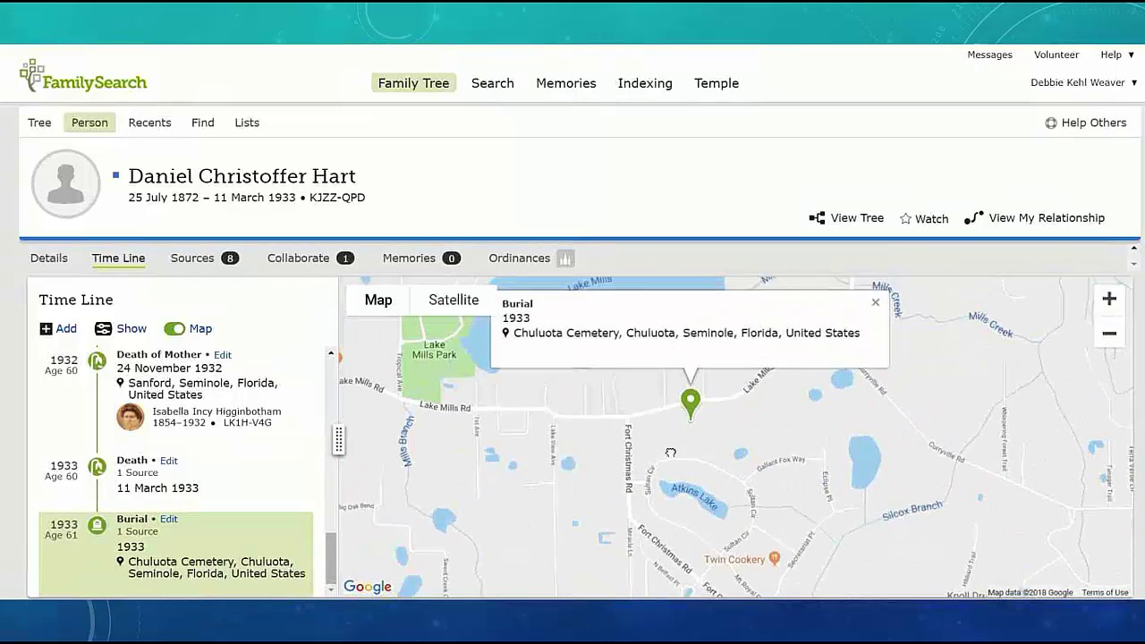
Switch the map to Satellite view and inspect the aerial imagery around the cemetery marker.
left_click(465, 306)
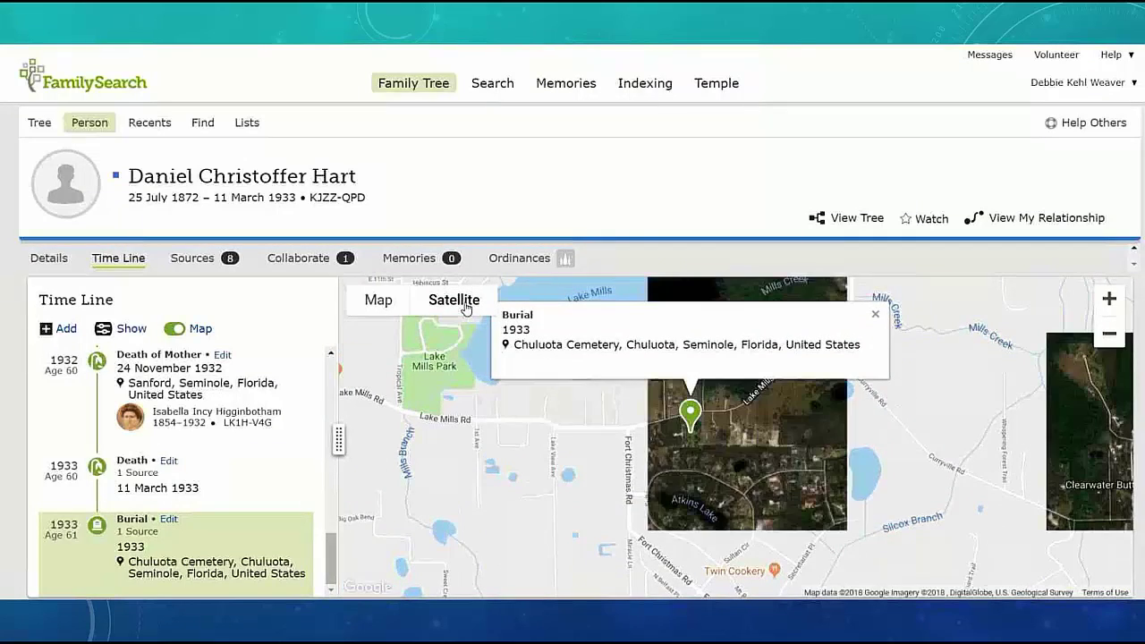
scroll(704, 452, "up", 3)
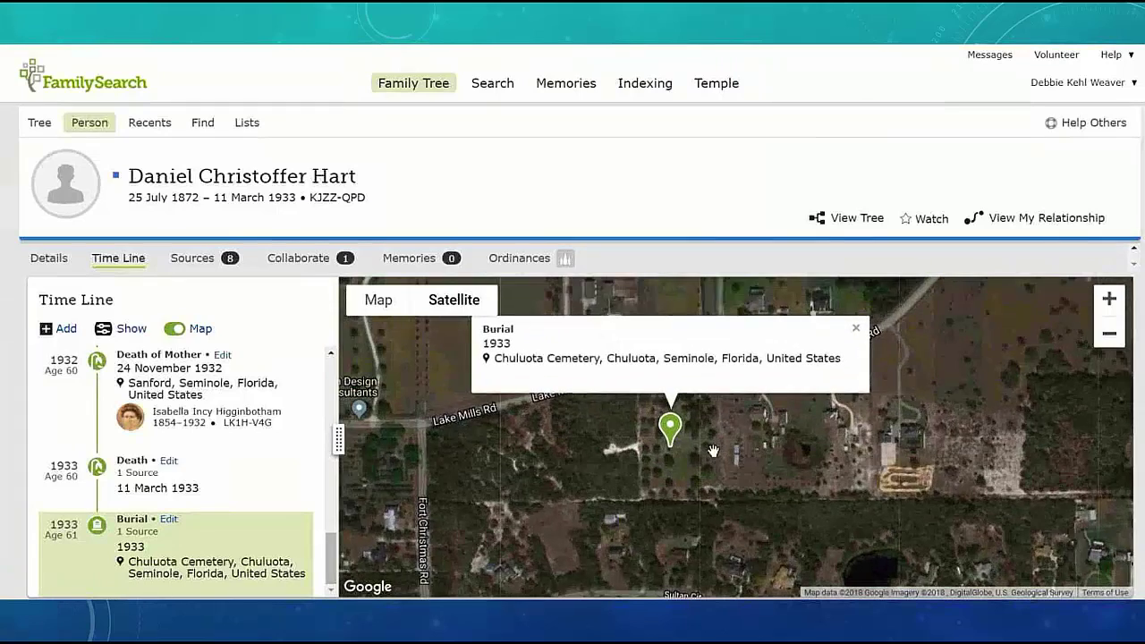
scroll(712, 453, "up", 1)
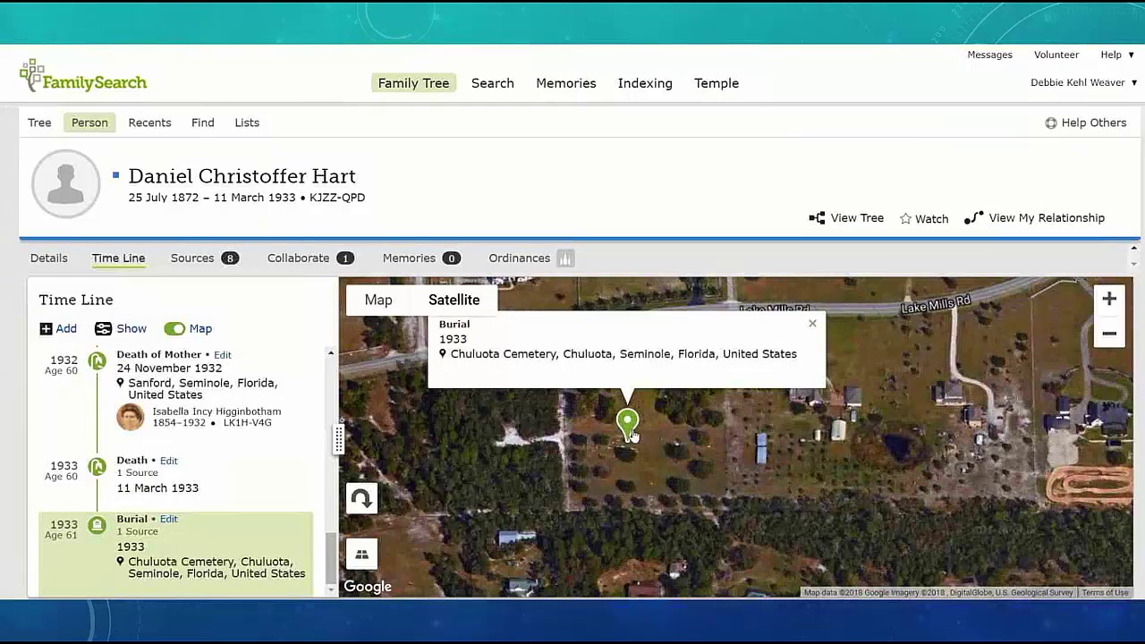
left_click_drag(740, 447, 752, 469)
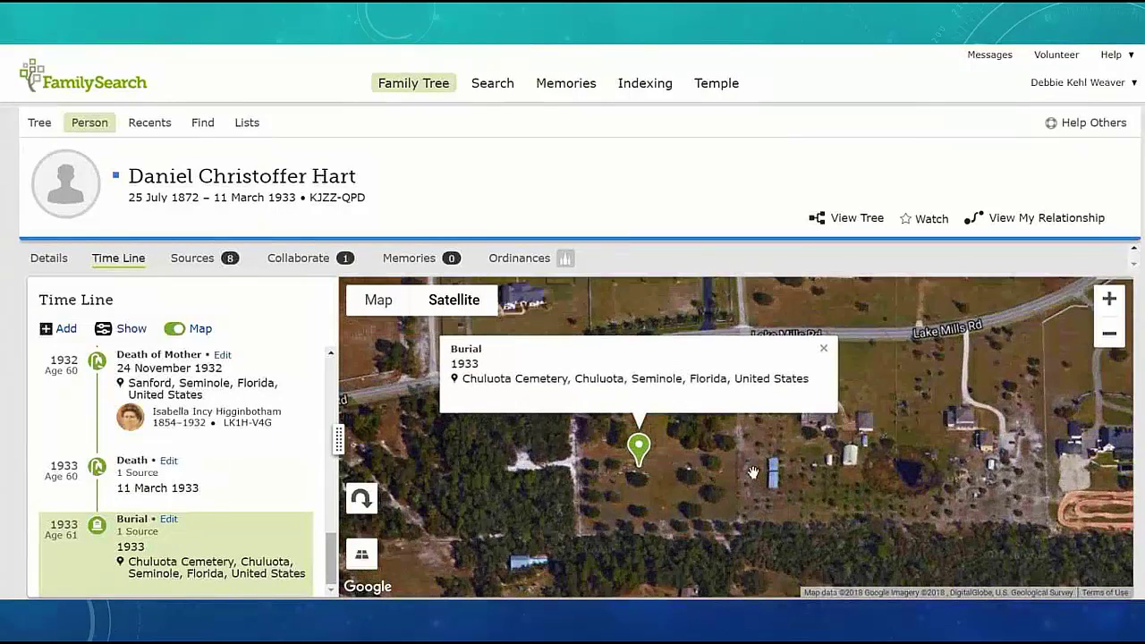
scroll(751, 470, "down", 1)
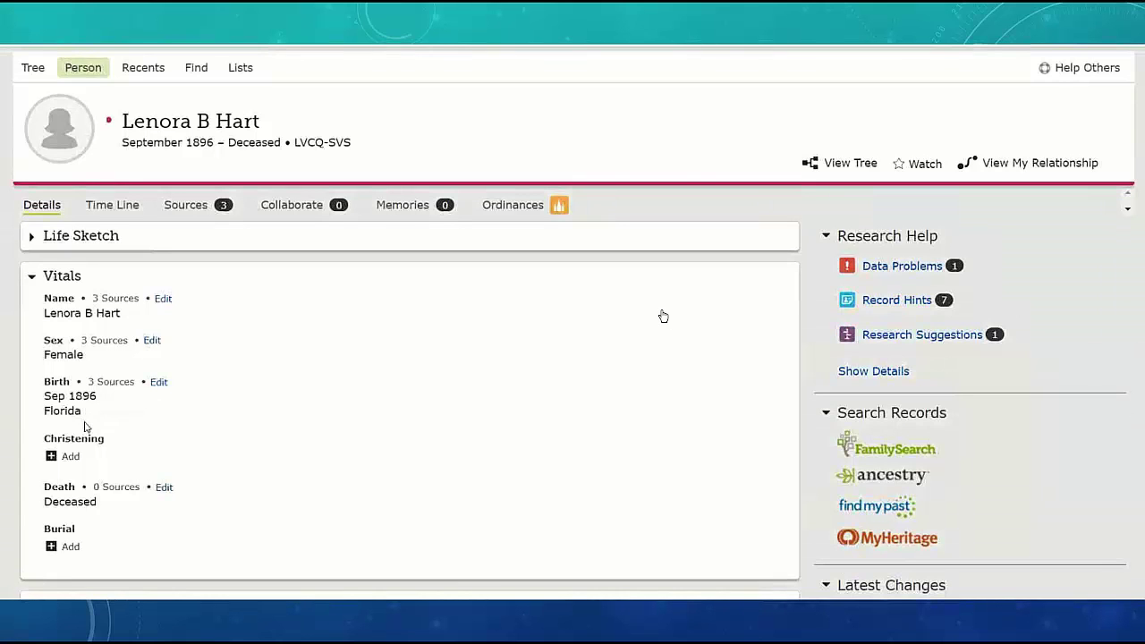
Check the data problems reported for the daughter, then dismiss the list.
left_click(895, 266)
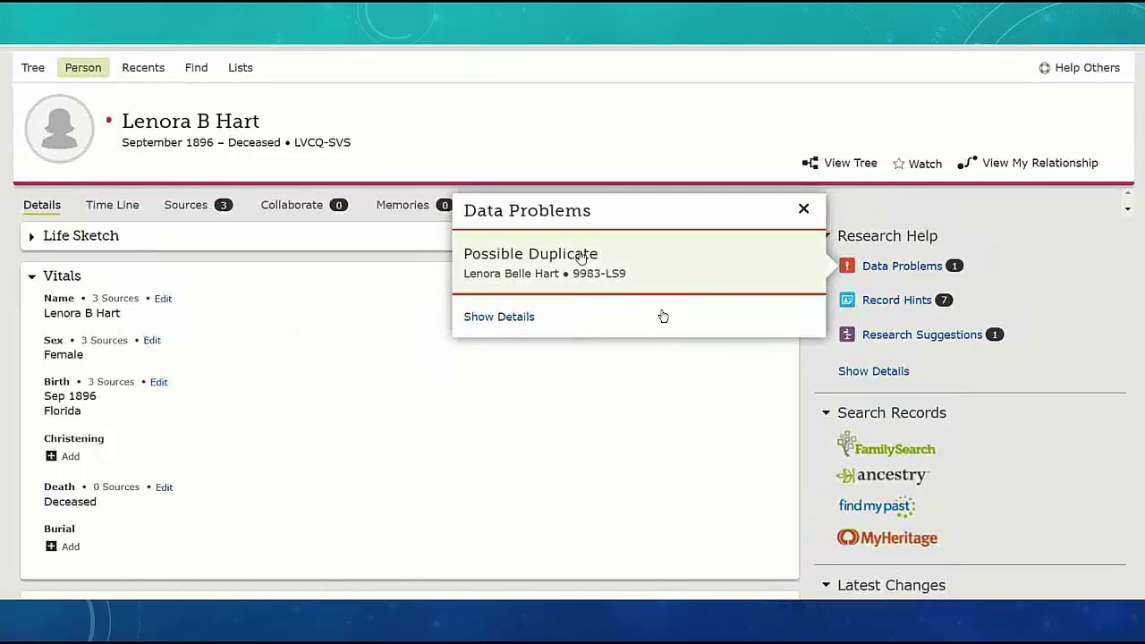
left_click(804, 212)
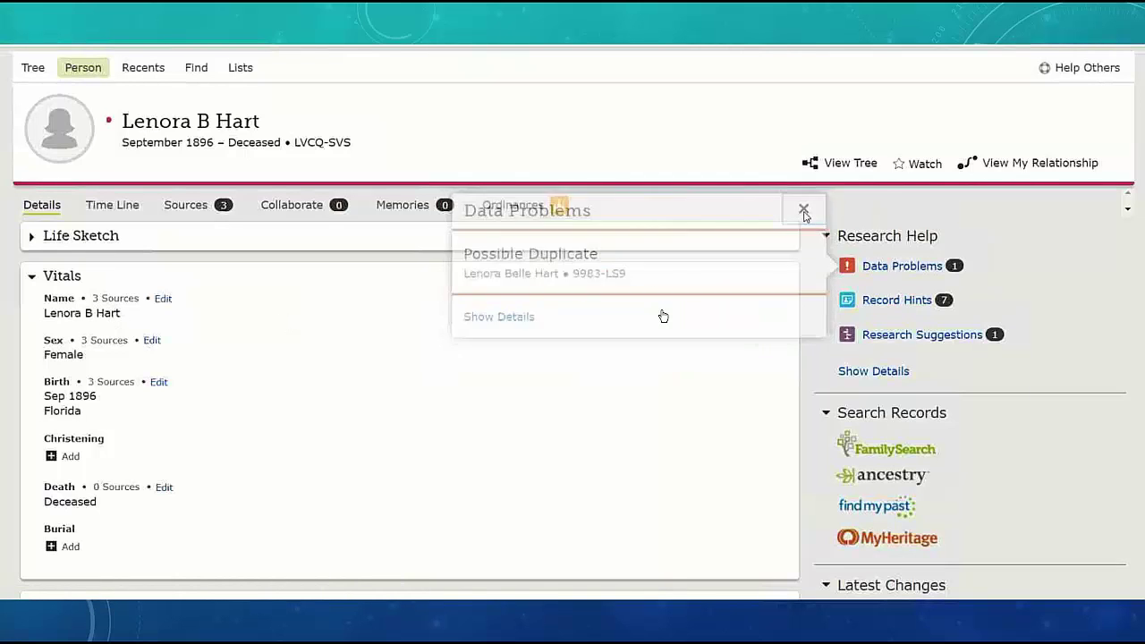
Replace the daughter's birth date with its standardized form and set the birthplace to the standard "Florida, United States".
left_click(159, 384)
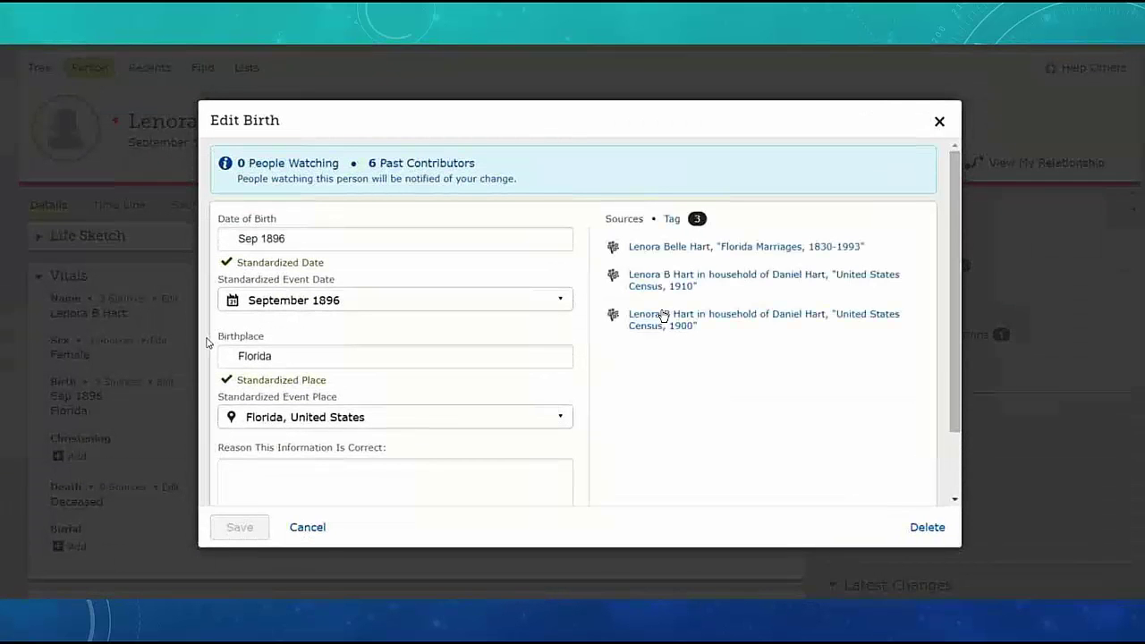
left_click(305, 238)
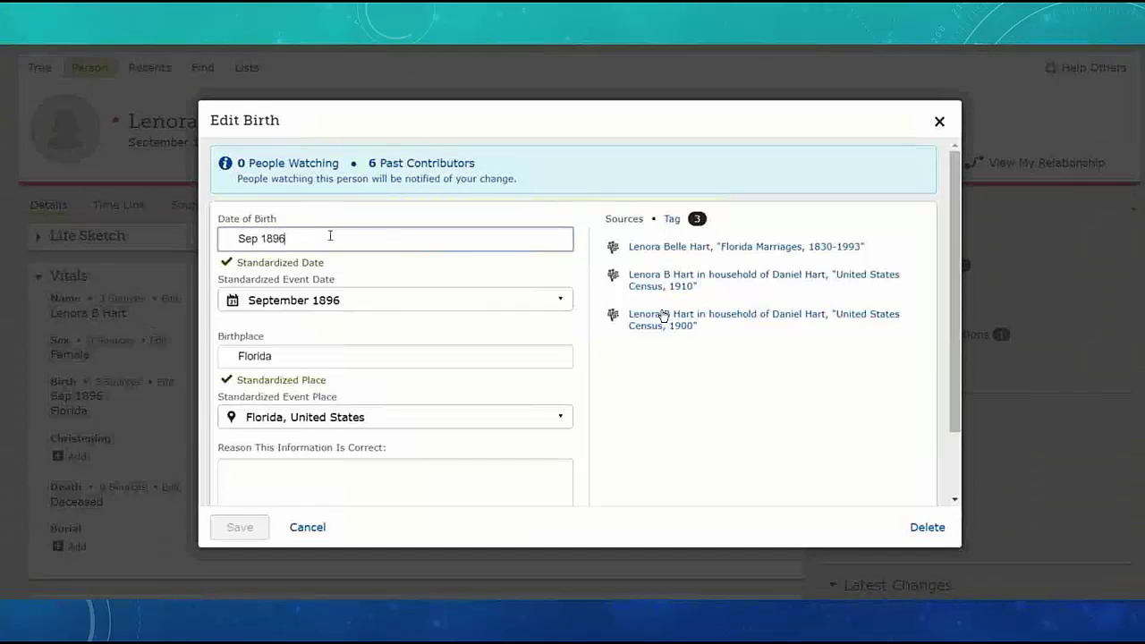
left_click(331, 236)
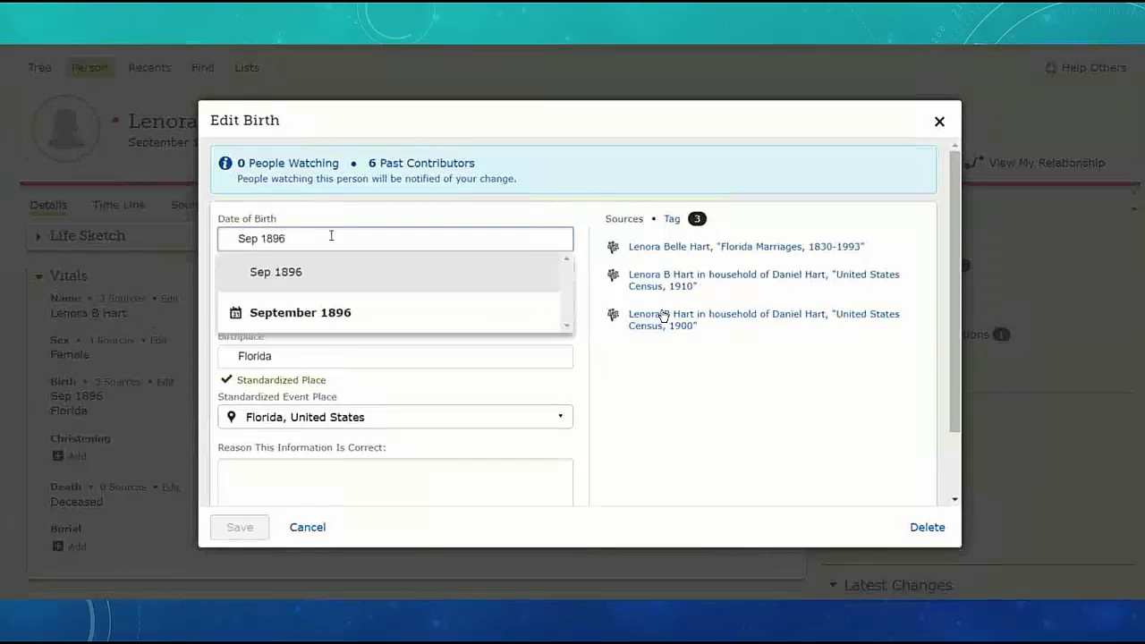
left_click(319, 315)
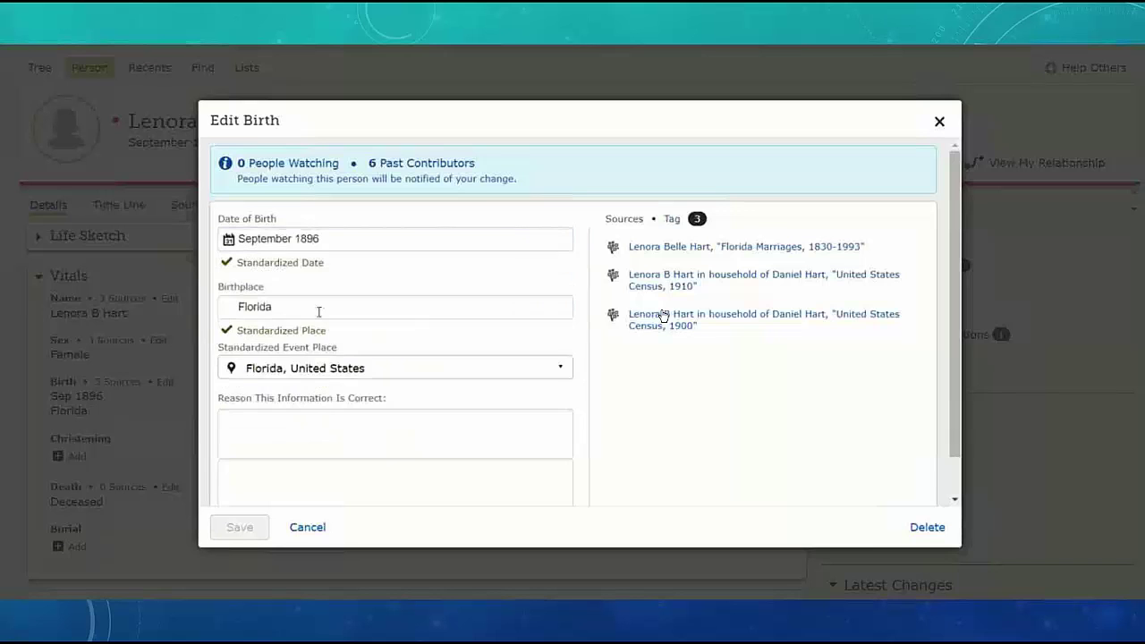
left_click(316, 304)
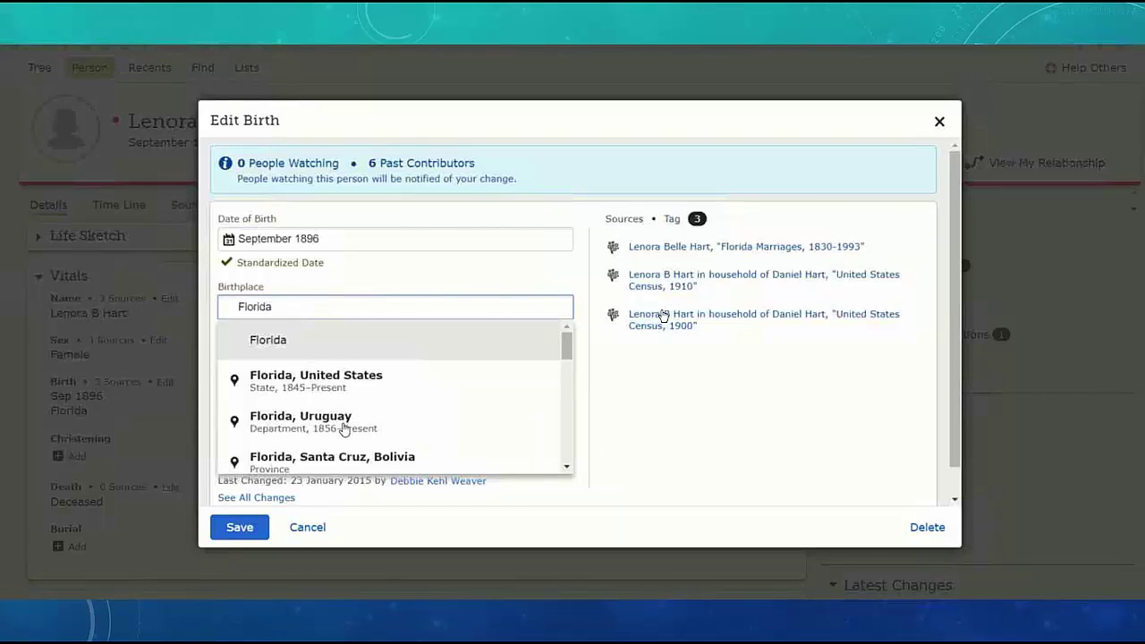
left_click(338, 387)
left_click(338, 380)
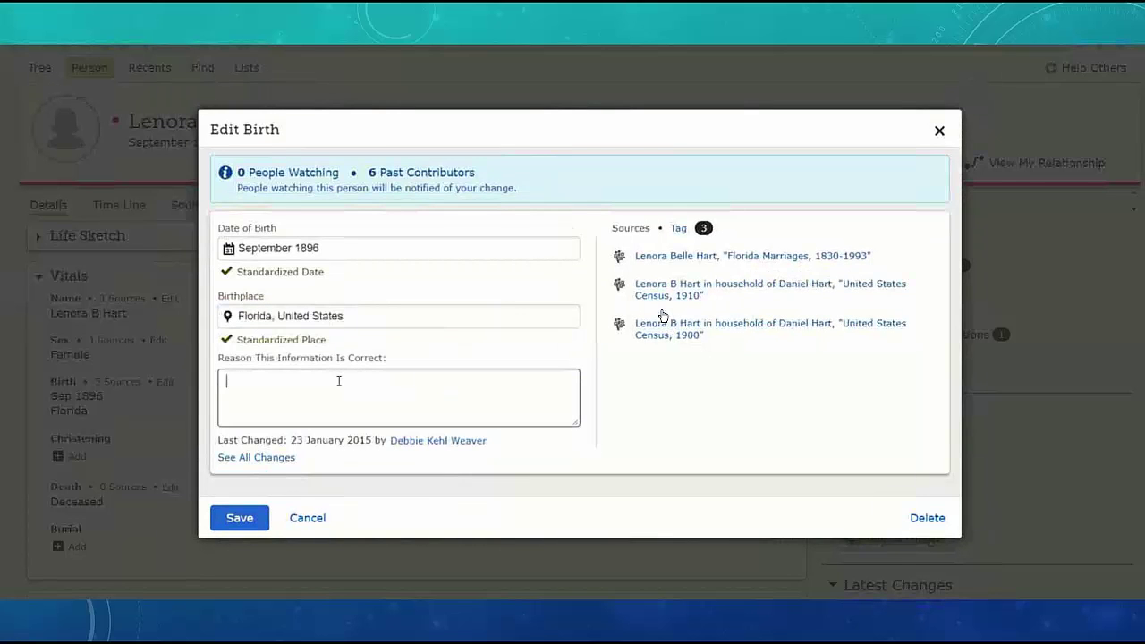
Give the reason "Standardize date and place" and save the birth change.
type("Standardi")
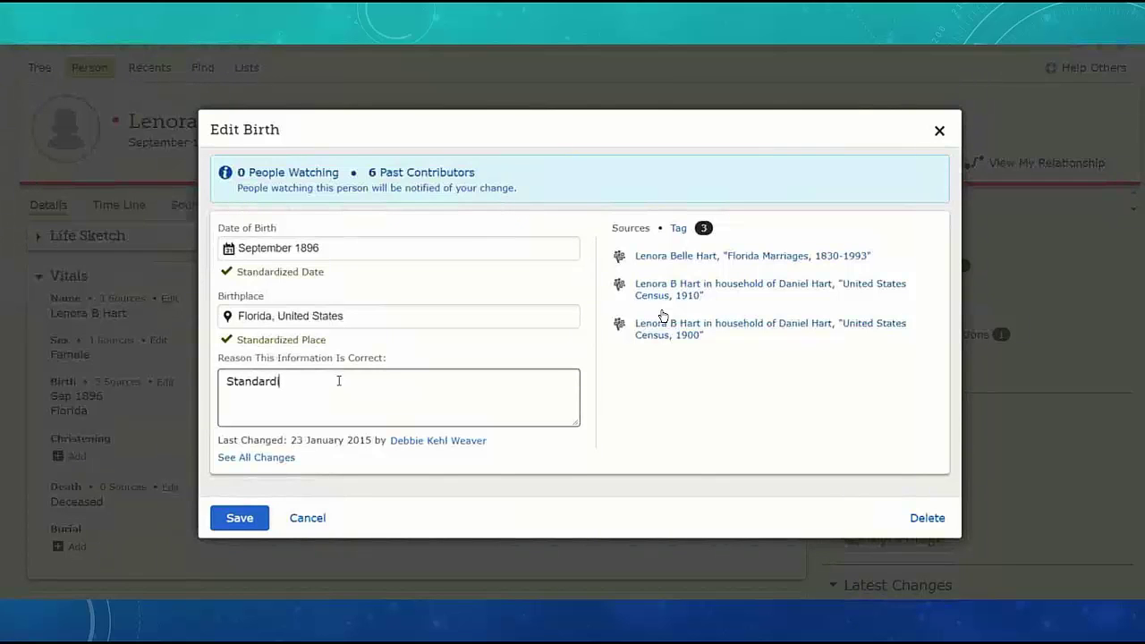
type("ze date and place")
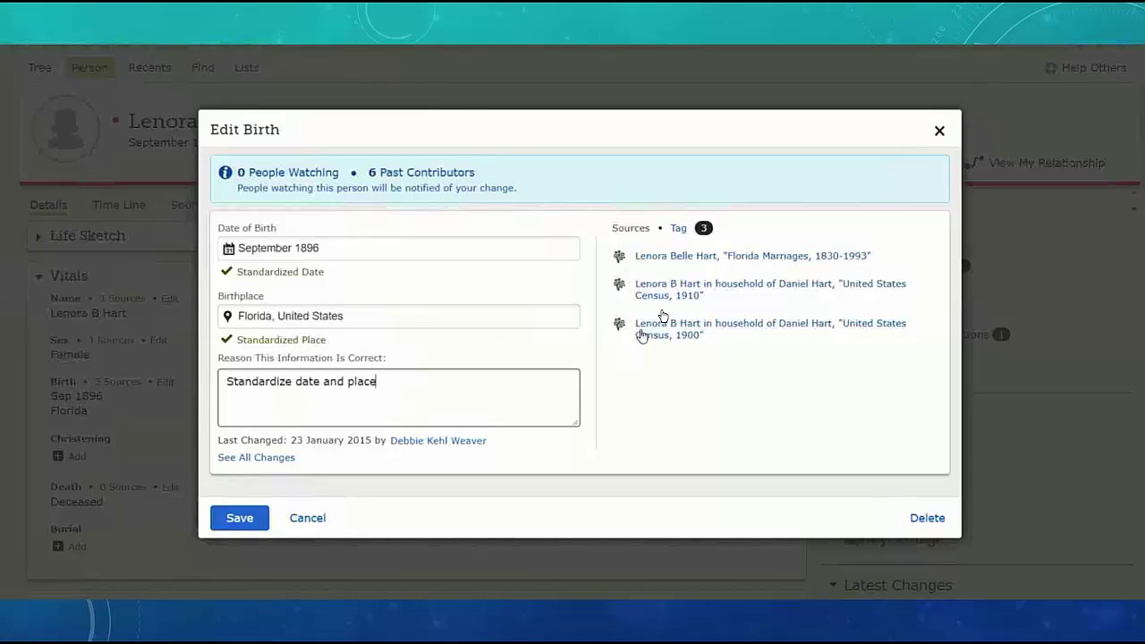
left_click(243, 518)
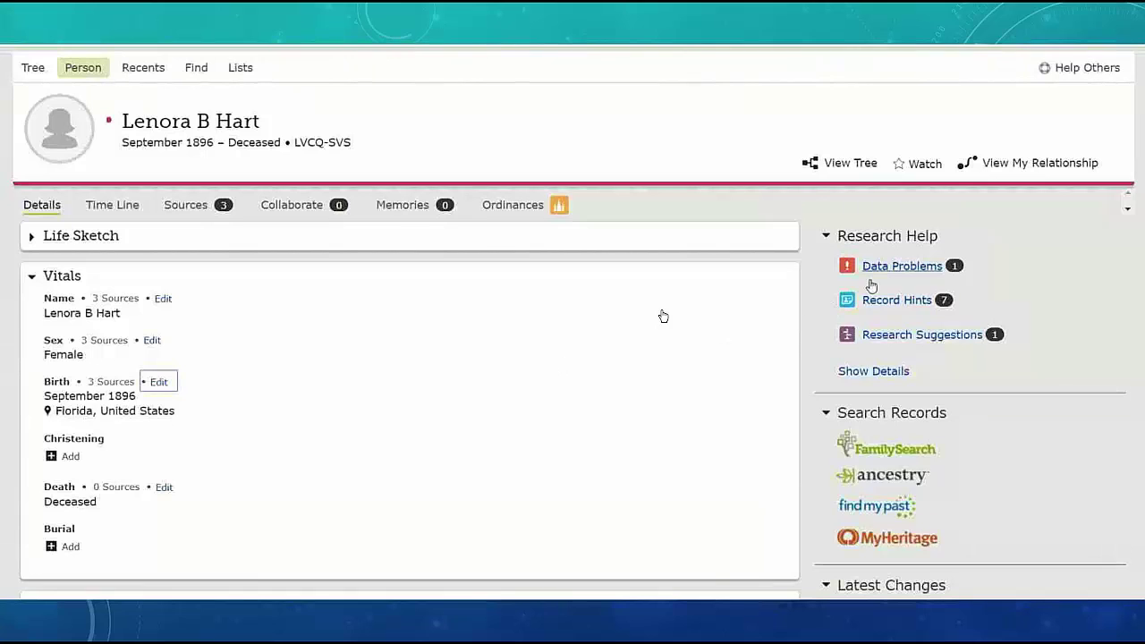
Review the daughter's record hints and research suggestions, then dismiss the suggestions.
left_click(890, 301)
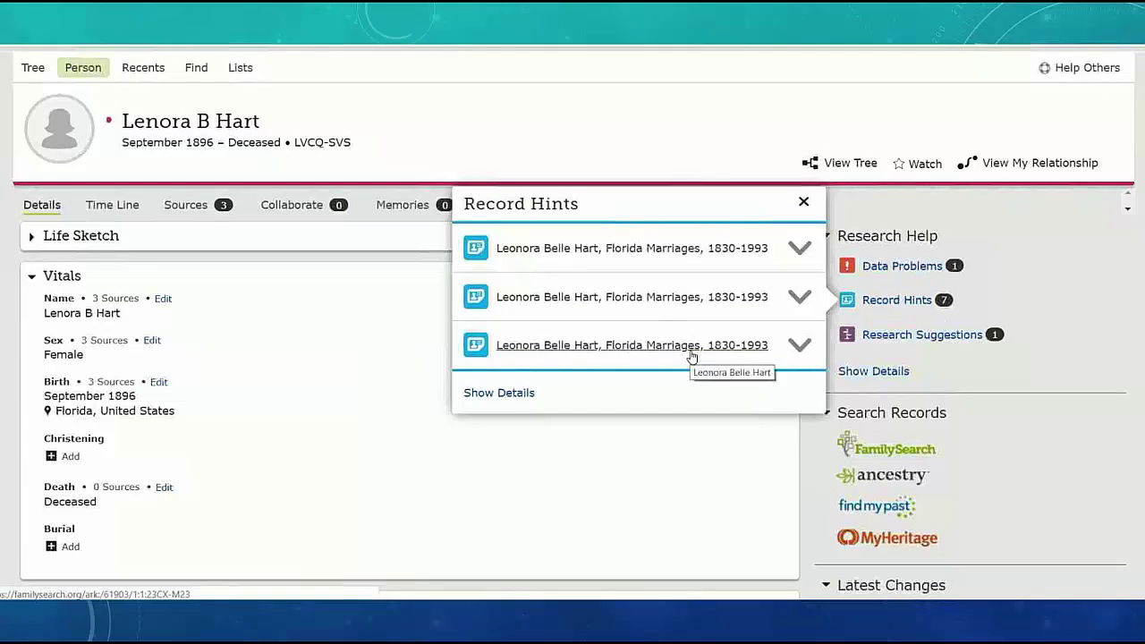
left_click(890, 336)
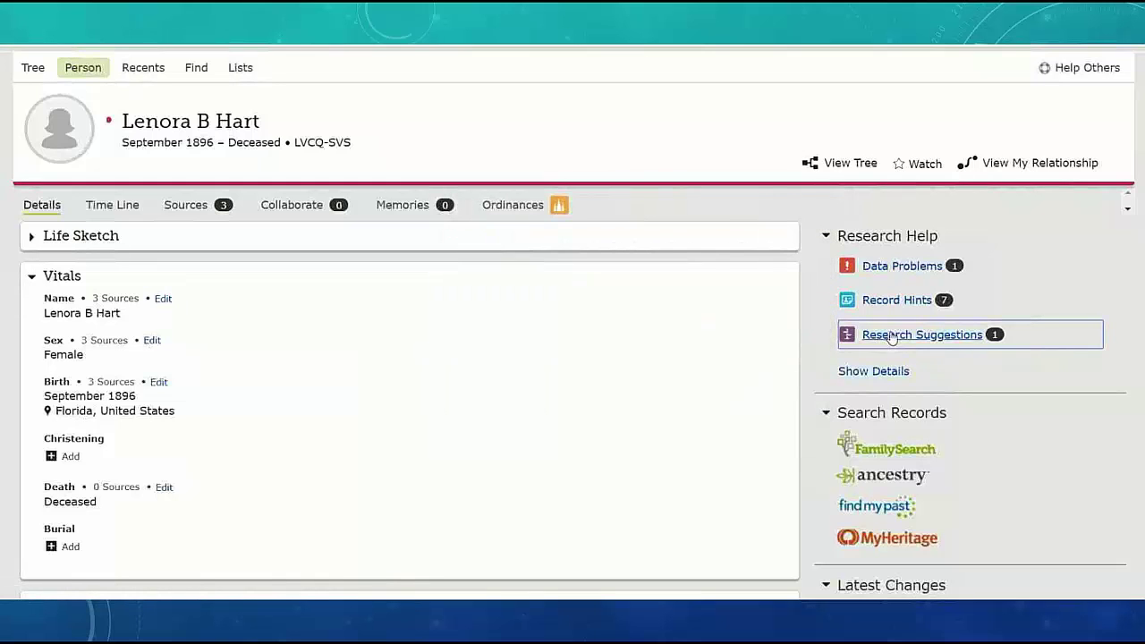
left_click(899, 338)
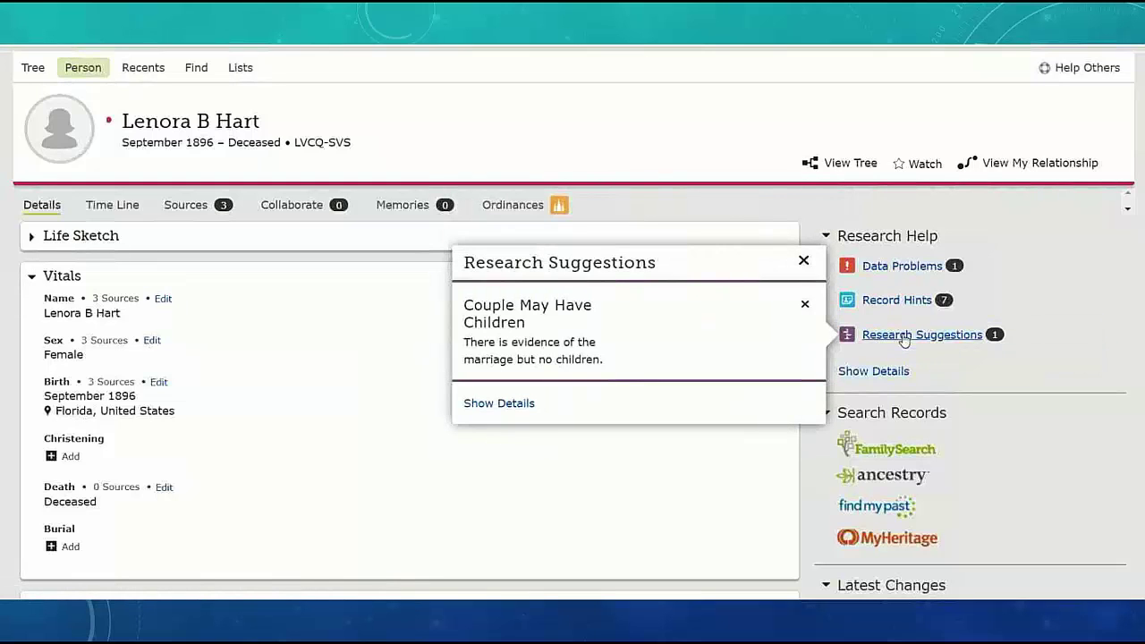
left_click(689, 487)
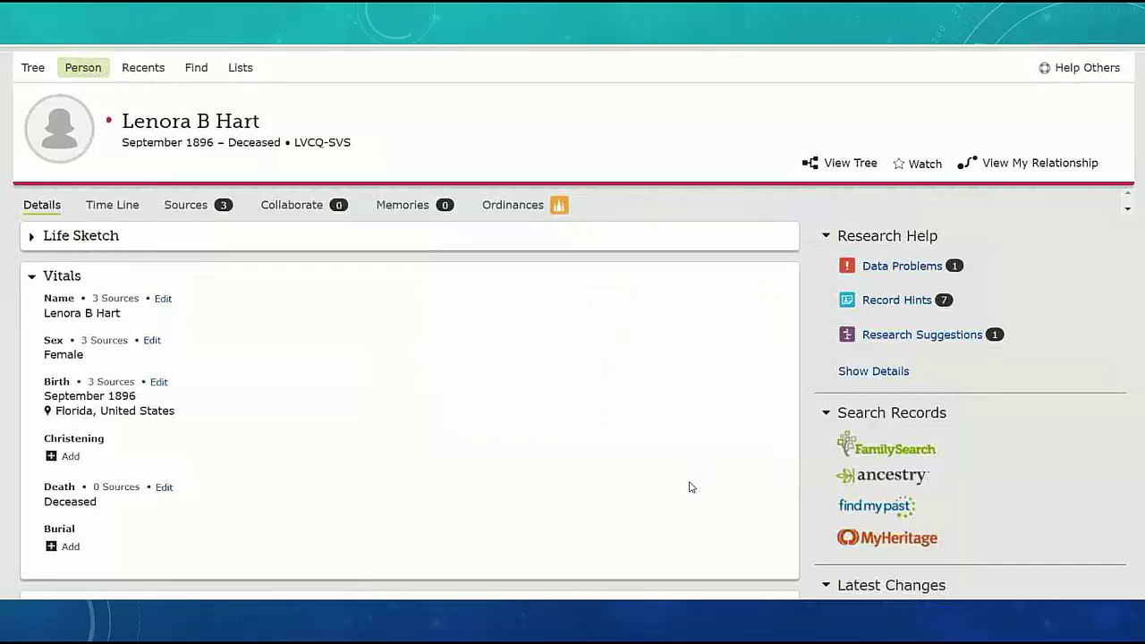
Open the first Florida Marriages record hint and compare its marriage details with the spouse entry under Family Members.
scroll(689, 487, "down", 5)
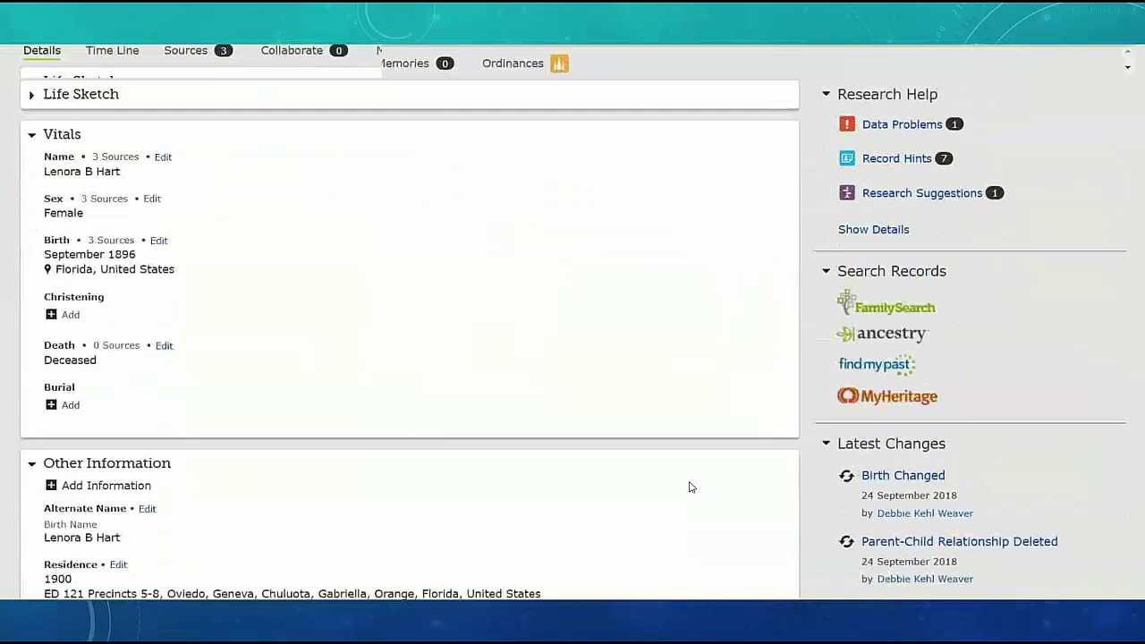
left_click(876, 225)
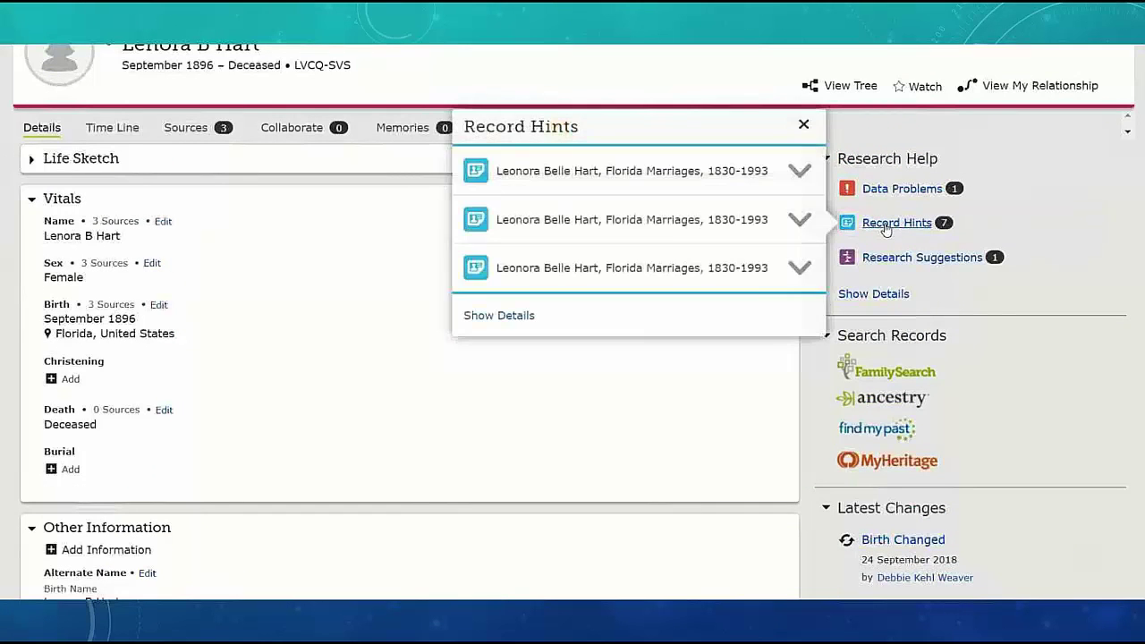
left_click(697, 176)
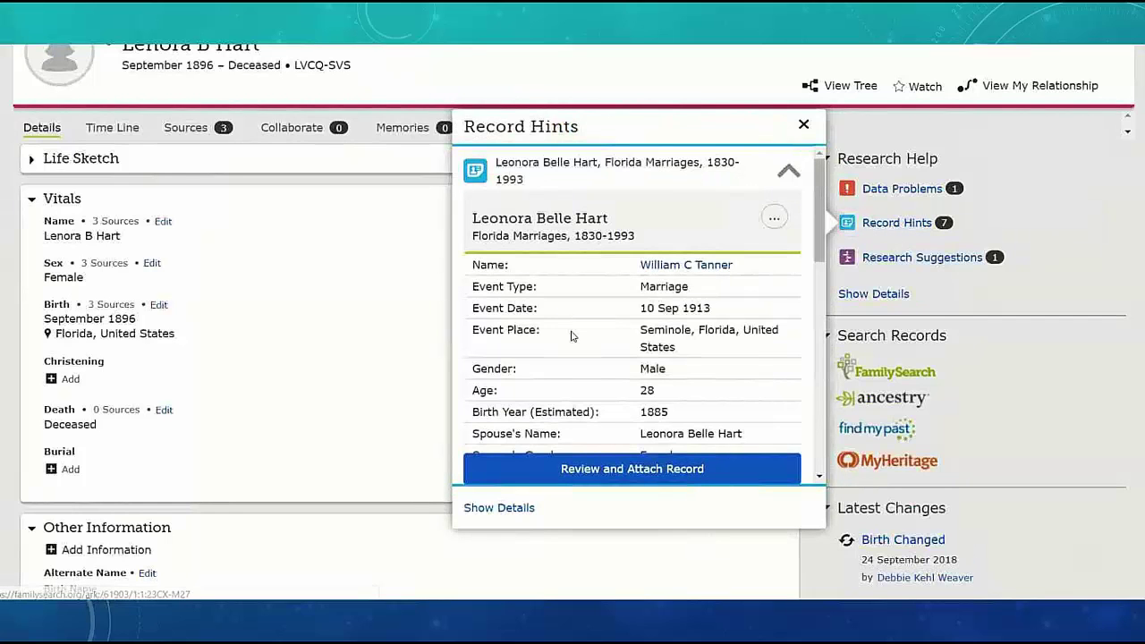
scroll(572, 336, "down", 1)
scroll(573, 335, "down", 1)
scroll(634, 286, "up", 2)
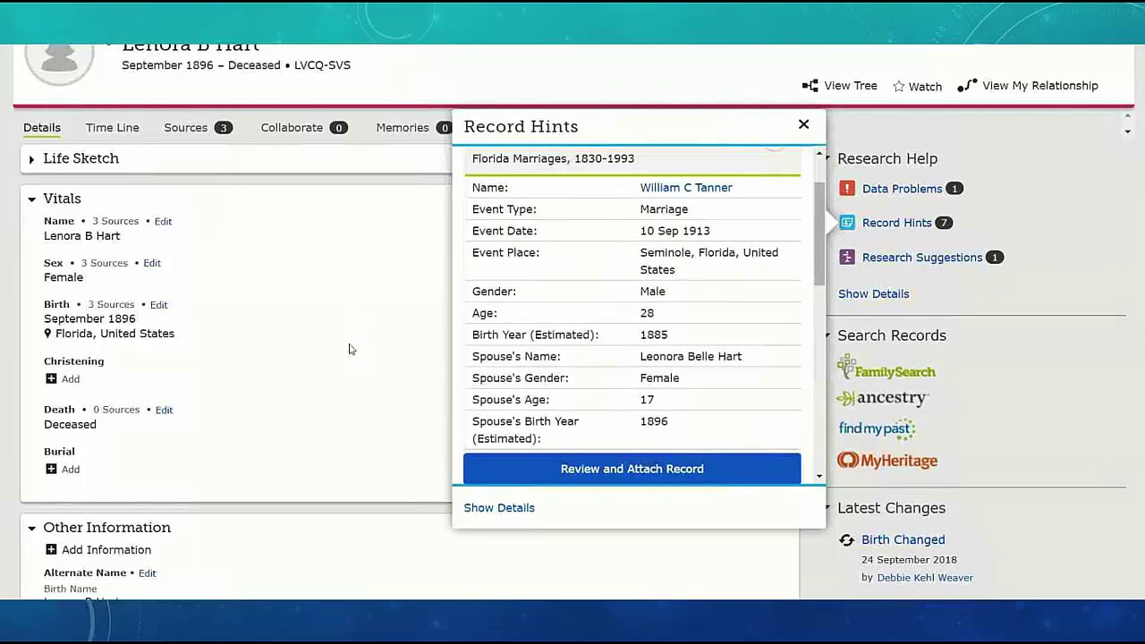
scroll(350, 349, "down", 2)
scroll(350, 349, "down", 4)
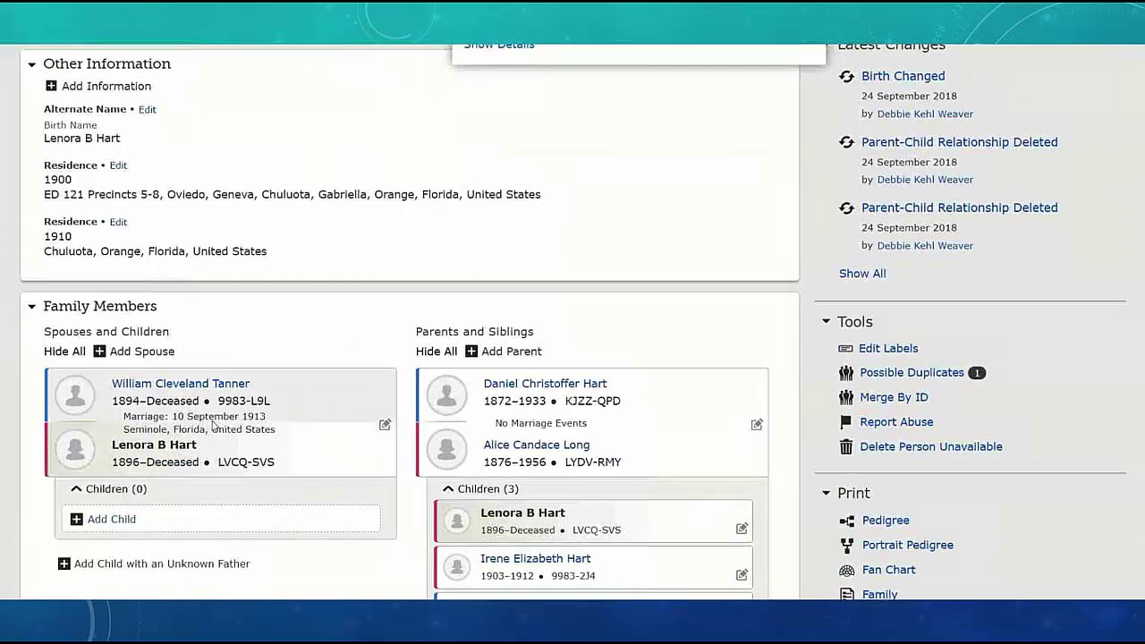
scroll(286, 426, "up", 5)
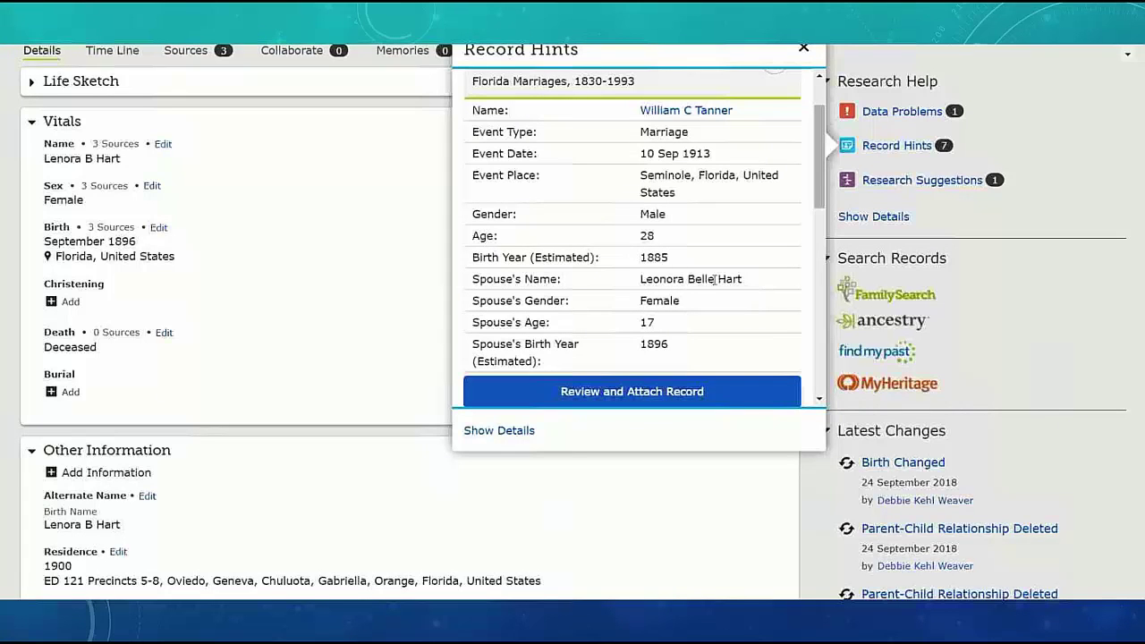
Replace the daughter's first names with the full first and middle names given in the marriage record hint.
left_click_drag(714, 278, 641, 279)
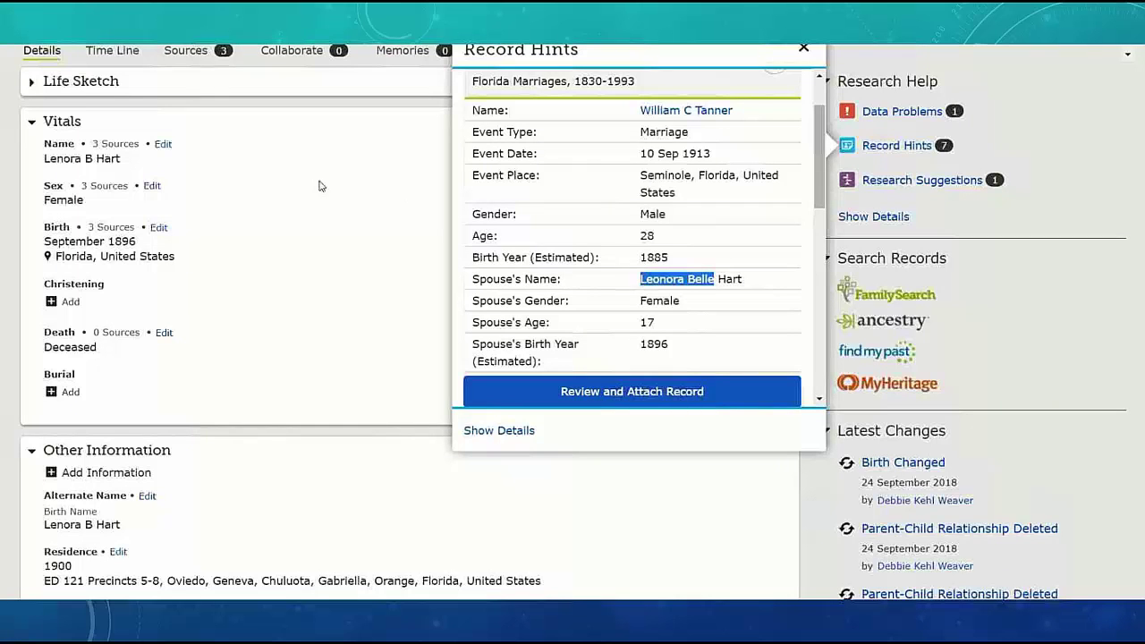
left_click(162, 145)
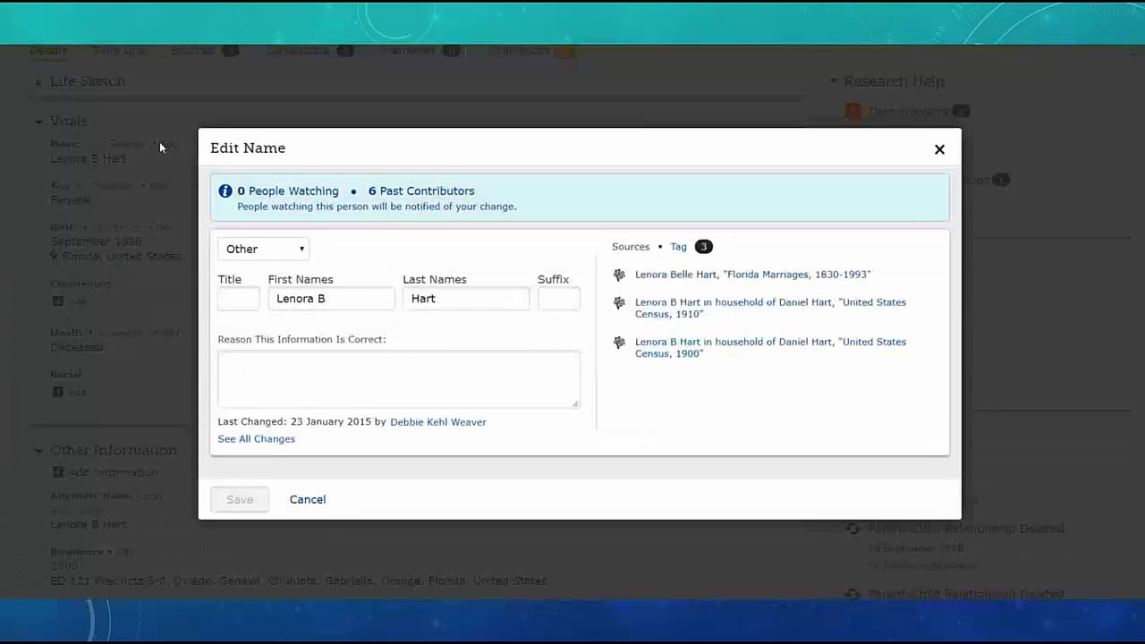
left_click_drag(337, 299, 277, 300)
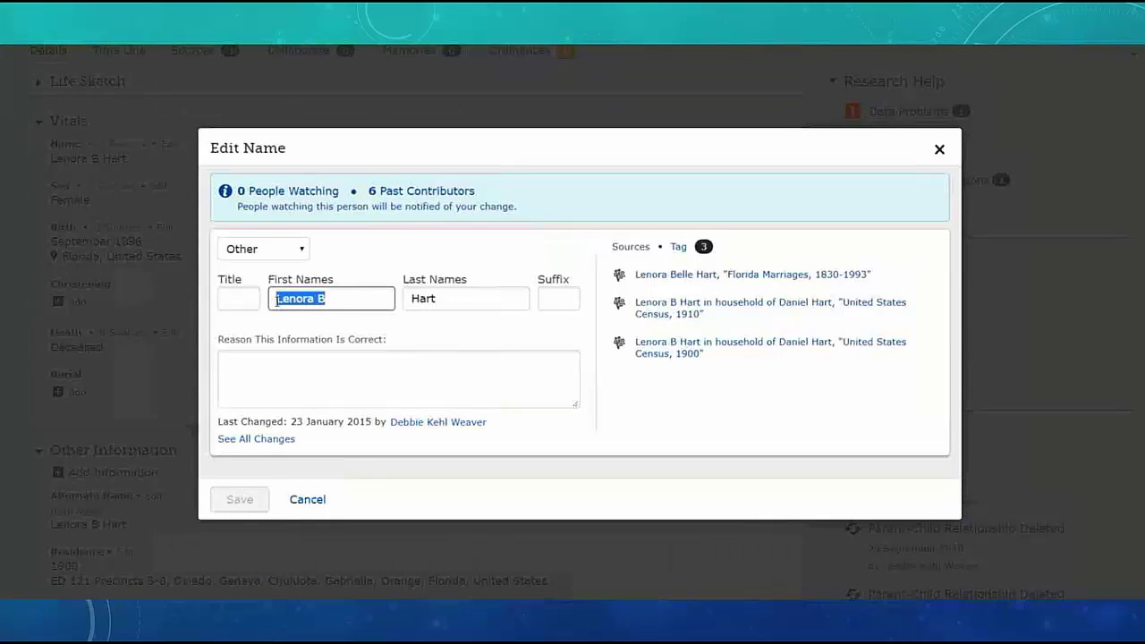
type("Leonora Belle")
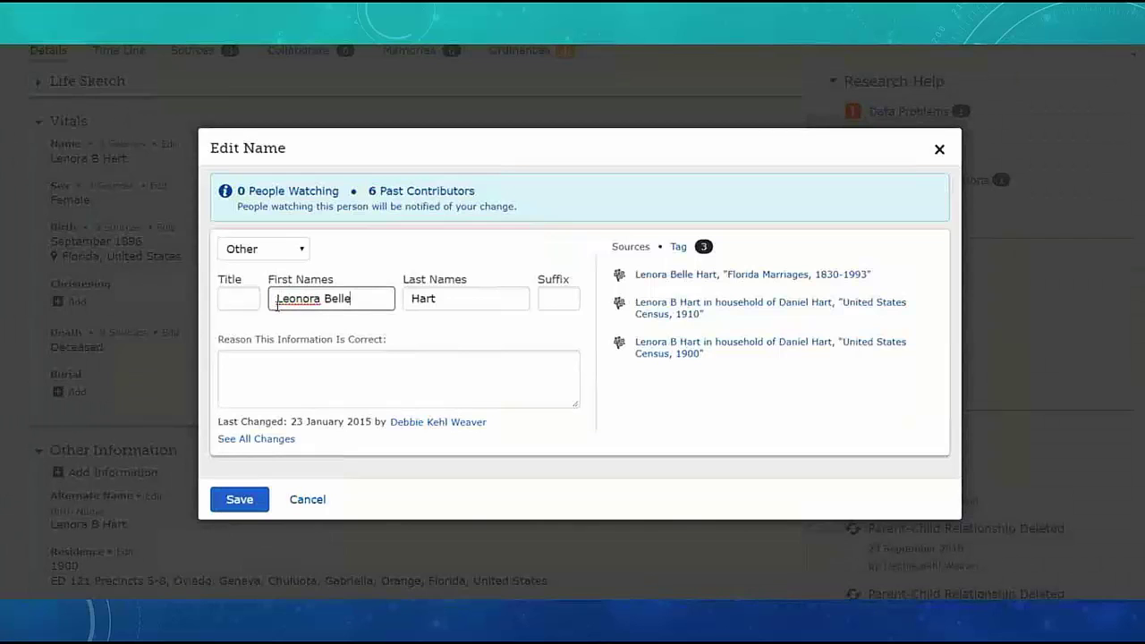
Enter "Adding middle name." as the reason the daughter's name information is correct.
left_click(260, 362)
type("Addin")
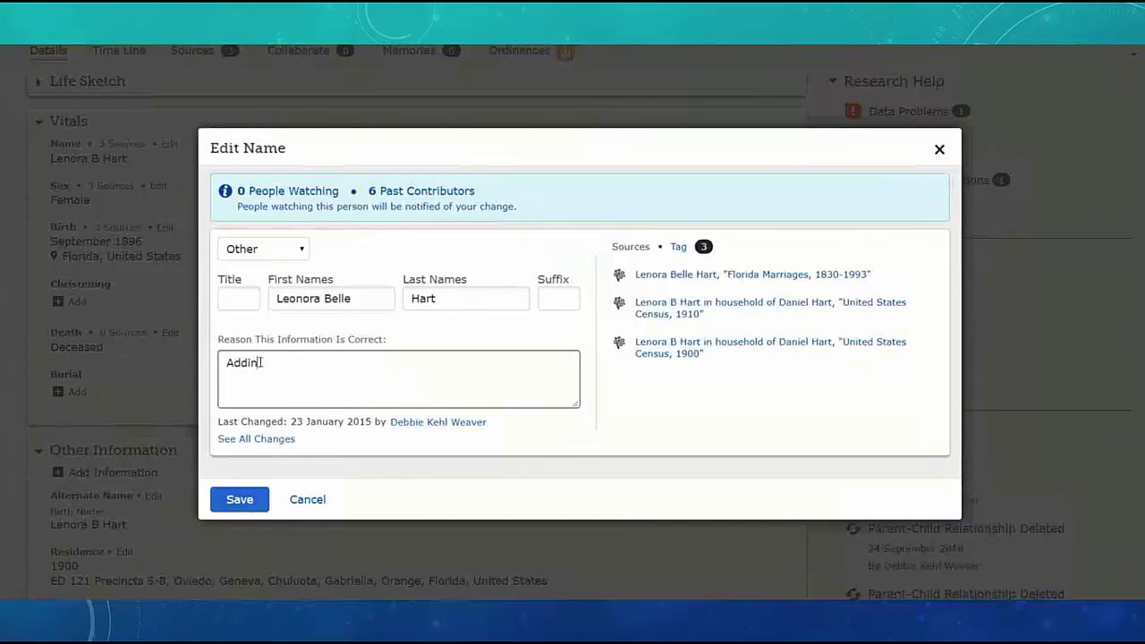
type("g middle name ca")
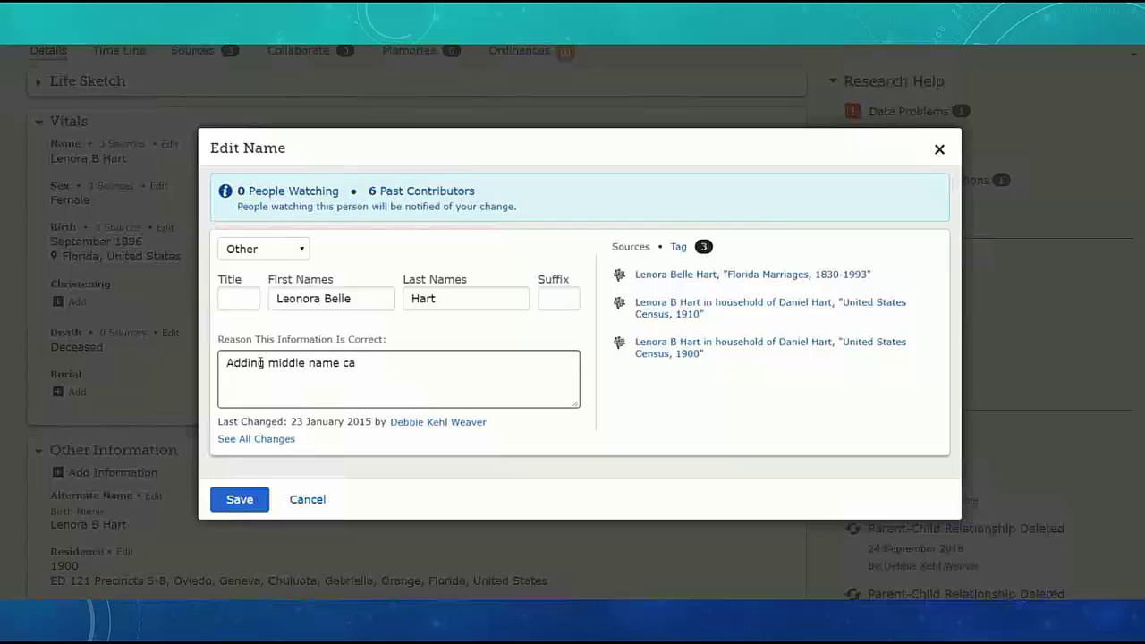
key("BackSpace")
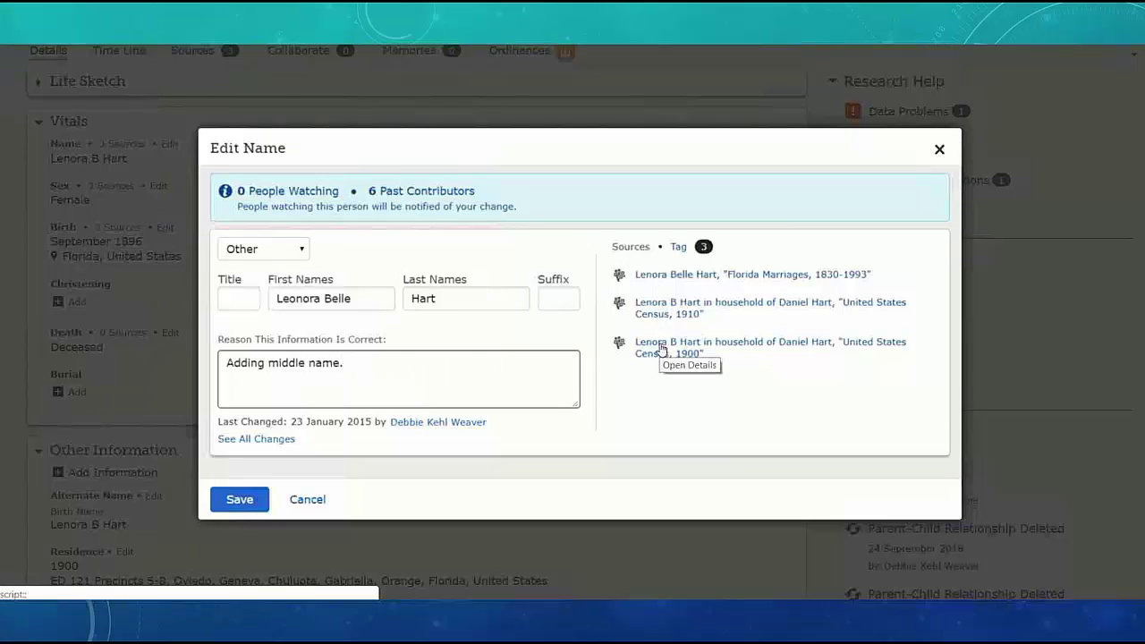
Correct the spelling of the daughter's first name to match the attached marriage and census sources.
left_click(296, 300)
key("BackSpace")
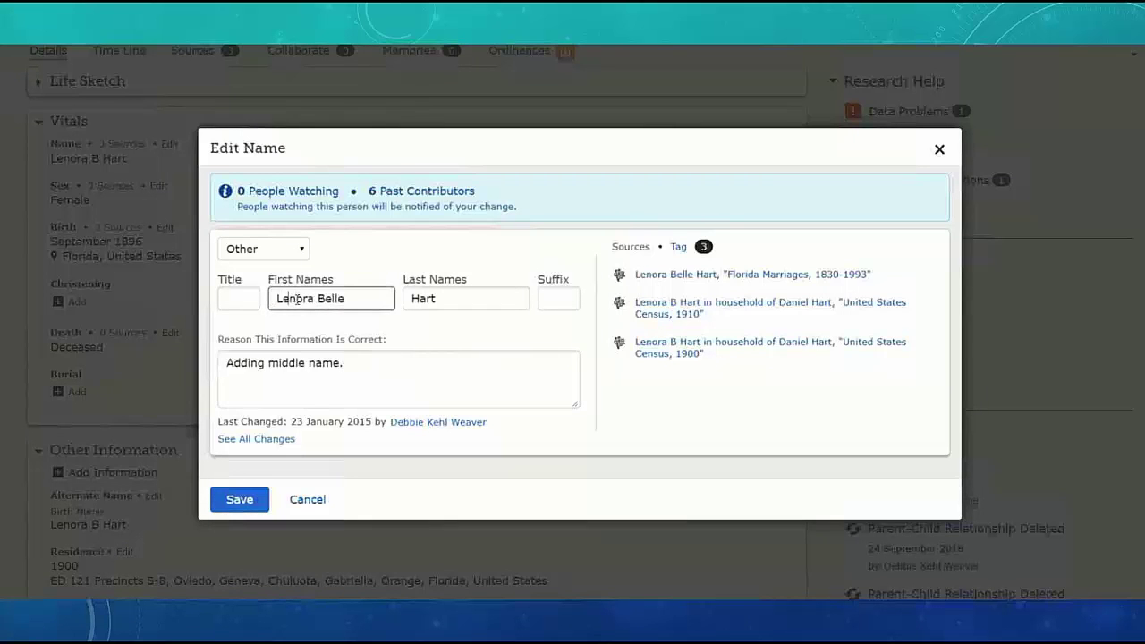
left_click(356, 299)
Extend the reason to "Adding middle name as listed on marriage records." and save the name change.
left_click(362, 365)
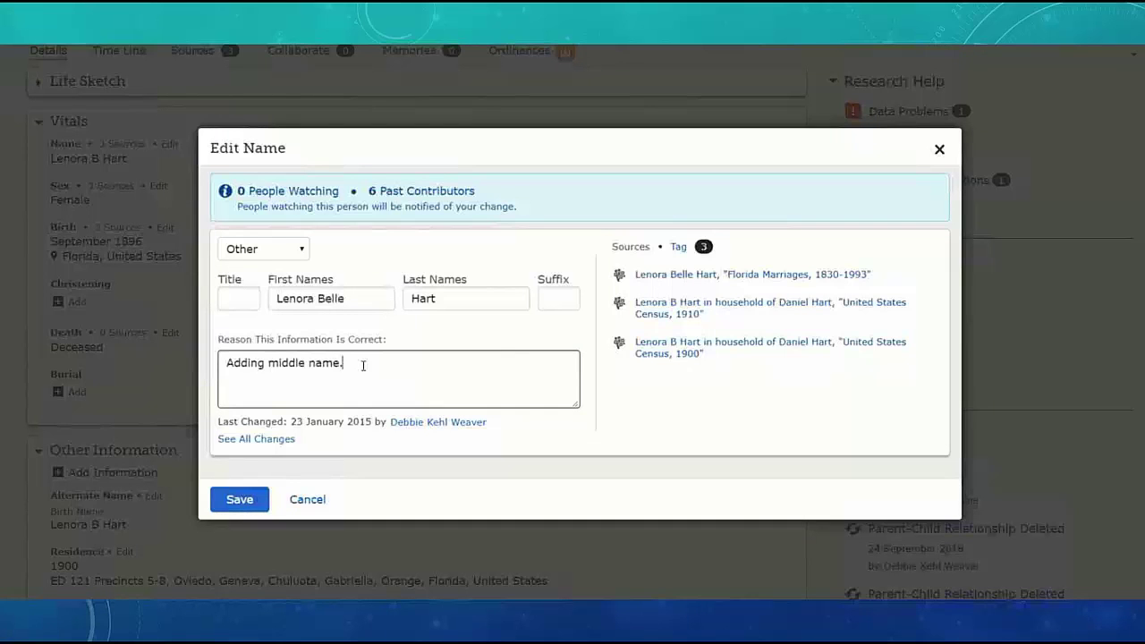
type("as listed")
type(" on multi")
type("ple")
key("BackSpace")
key("BackSpace")
key("BackSpace")
key("BackSpace")
key("BackSpace")
key("BackSpace")
key("BackSpace")
key("BackSpace")
key("BackSpace")
type("marriage records.")
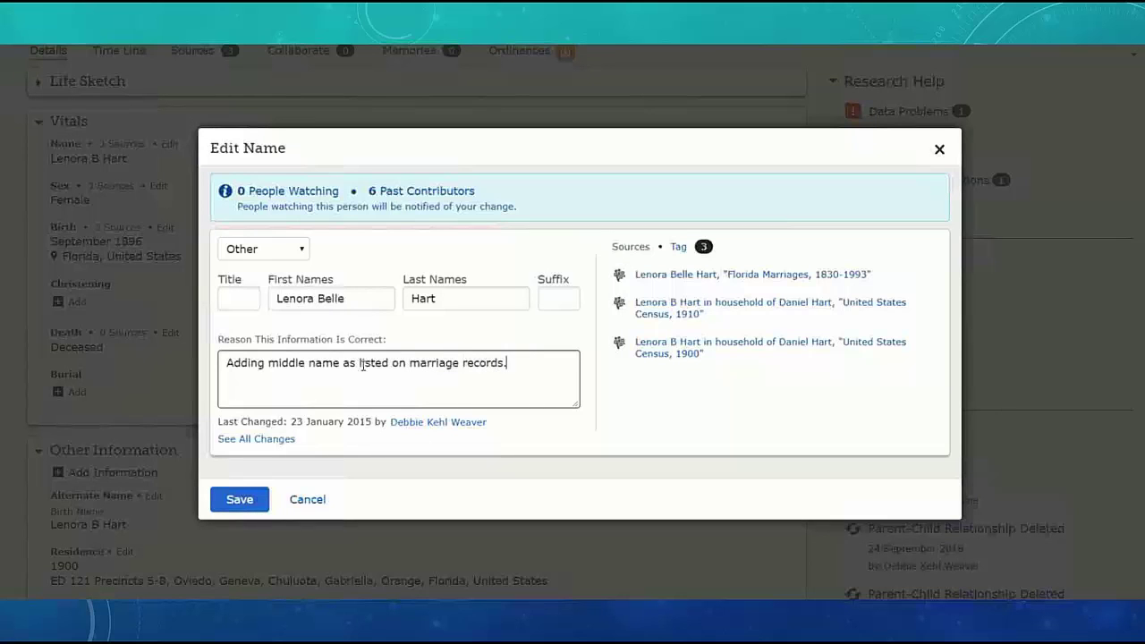
left_click(242, 505)
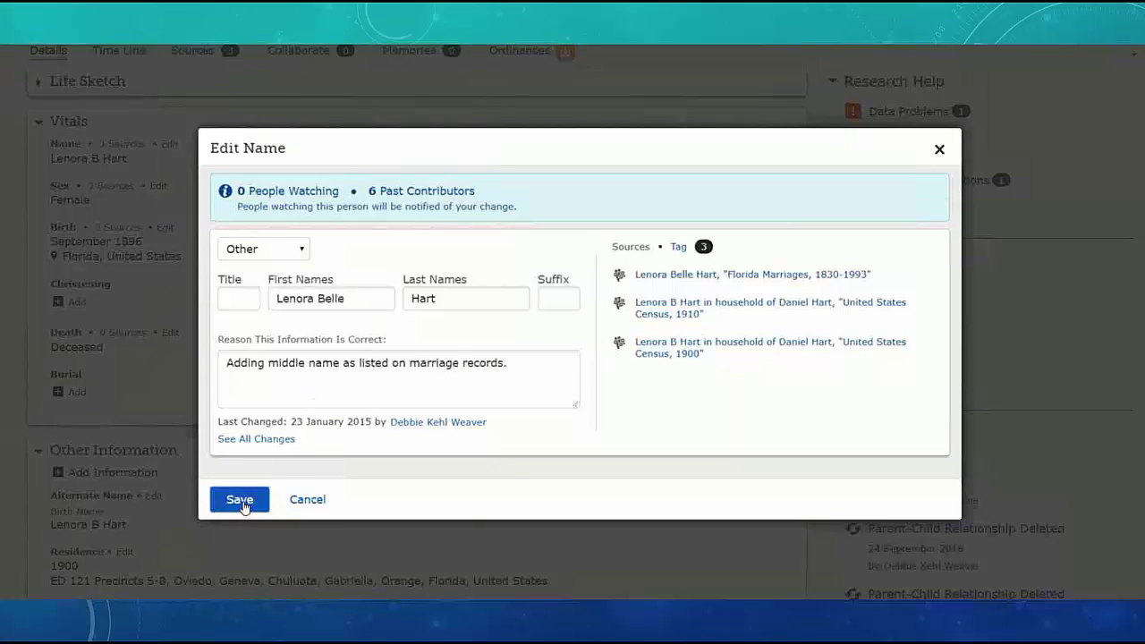